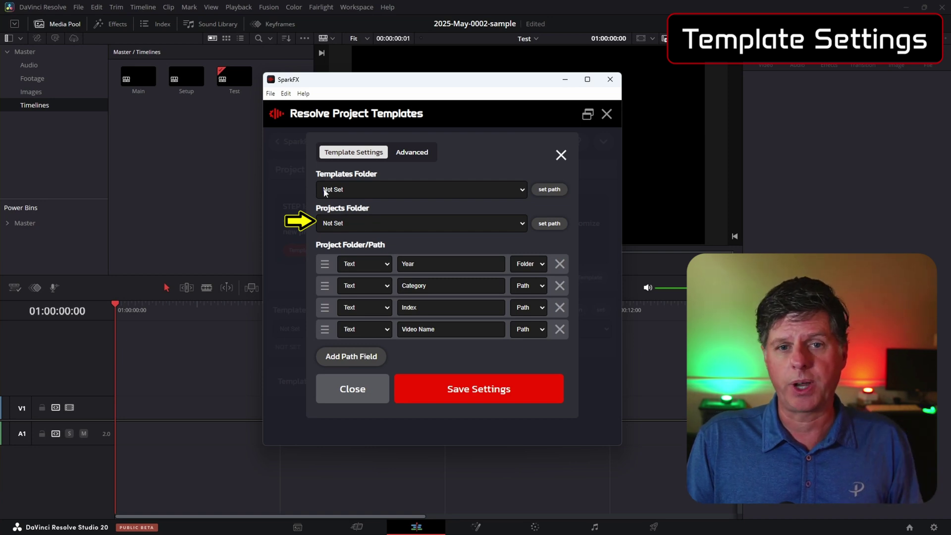
Step: Set the Templates Folder to X:\film\test\test-templates and the Projects Folder to X:\film\test\projects, and save the settings
click(548, 190)
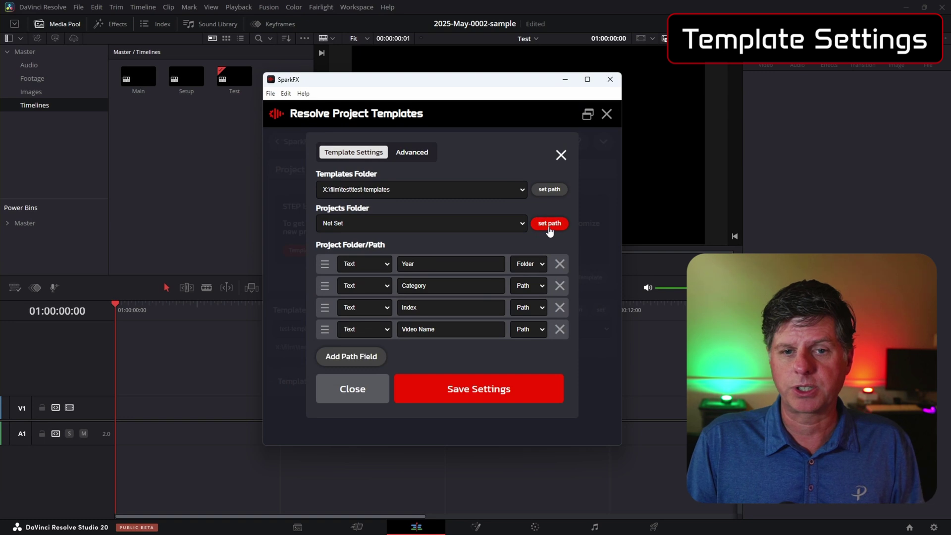
click(549, 223)
click(433, 119)
click(393, 182)
click(630, 332)
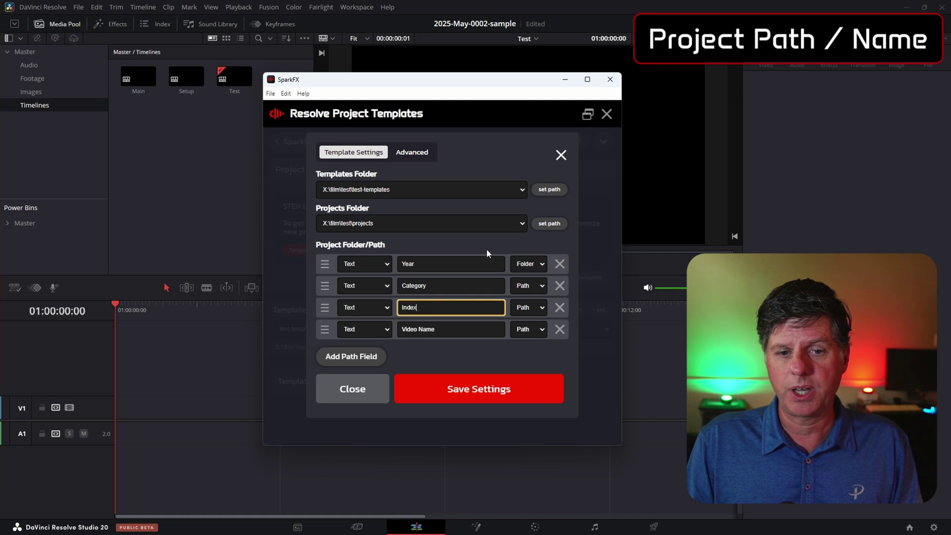
click(475, 389)
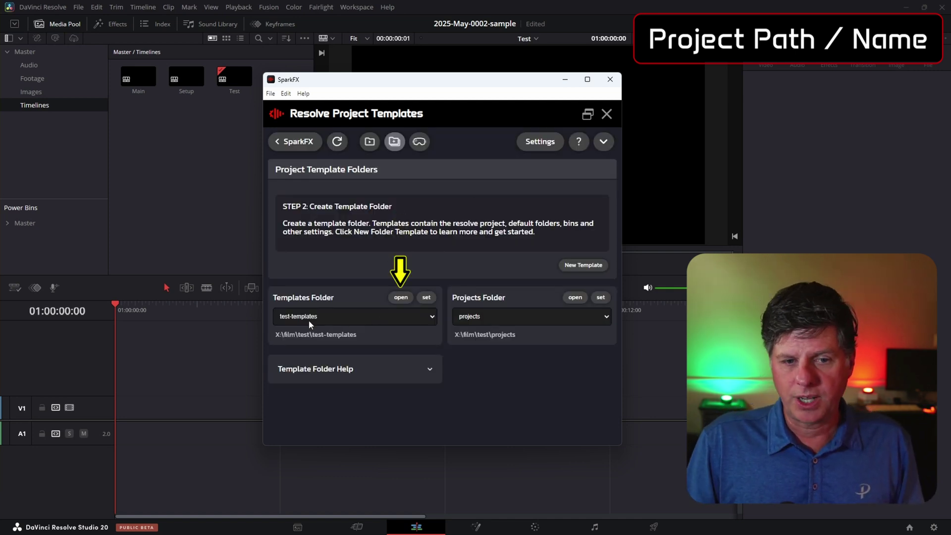
Step: Open the templates folder and create a new folder named SampleTemplate in it
click(401, 298)
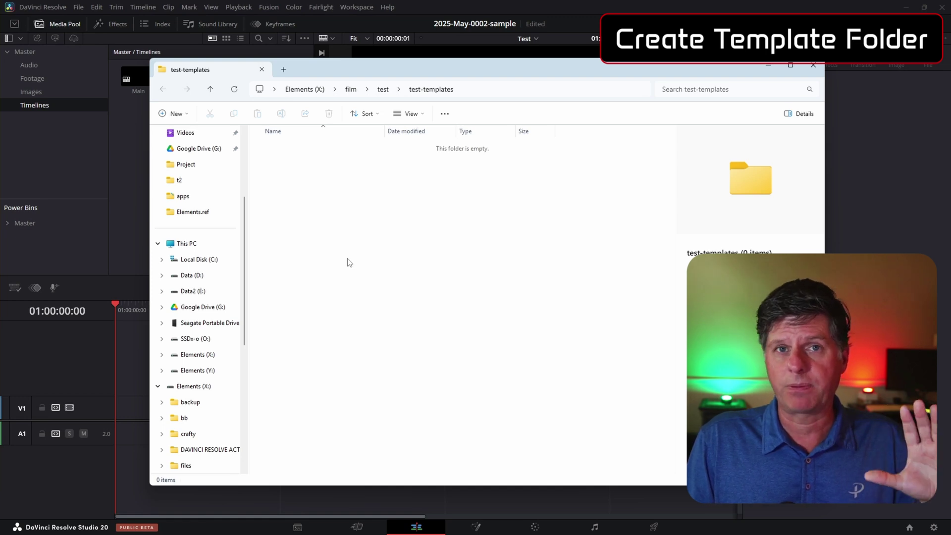
right_click(319, 222)
mouse_move(347, 292)
click(463, 297)
text(SampleTemplate)
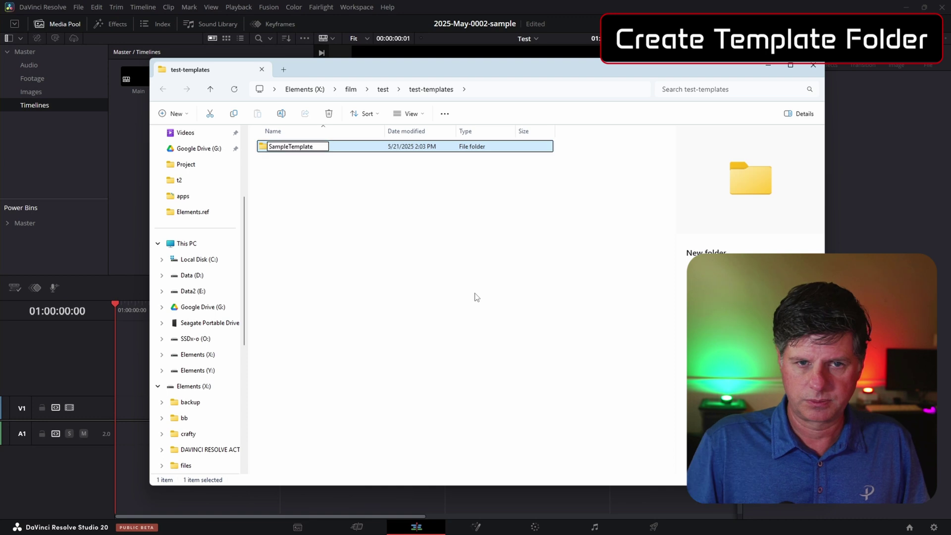
key(Return)
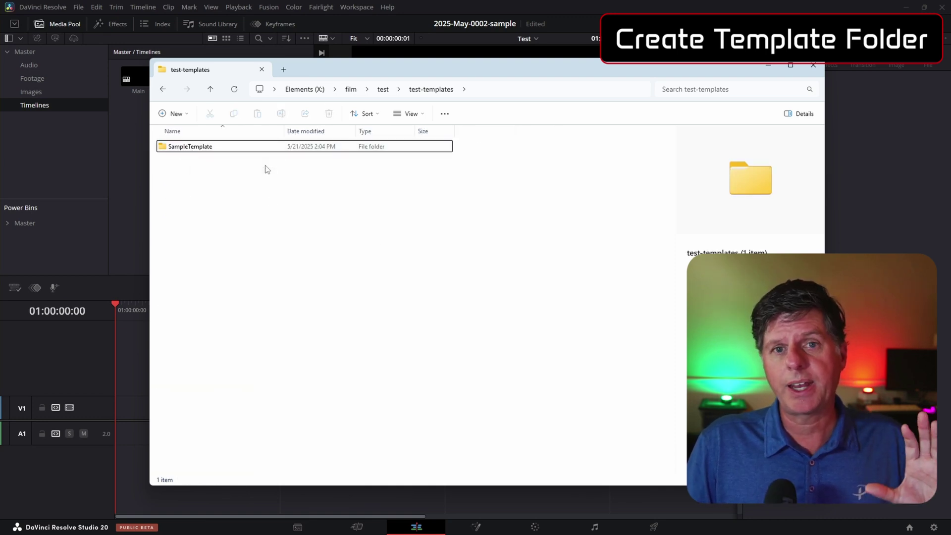
Step: Create three subfolders named Exports, Media.bins and Project inside the SampleTemplate folder
double_click(206, 147)
right_click(225, 188)
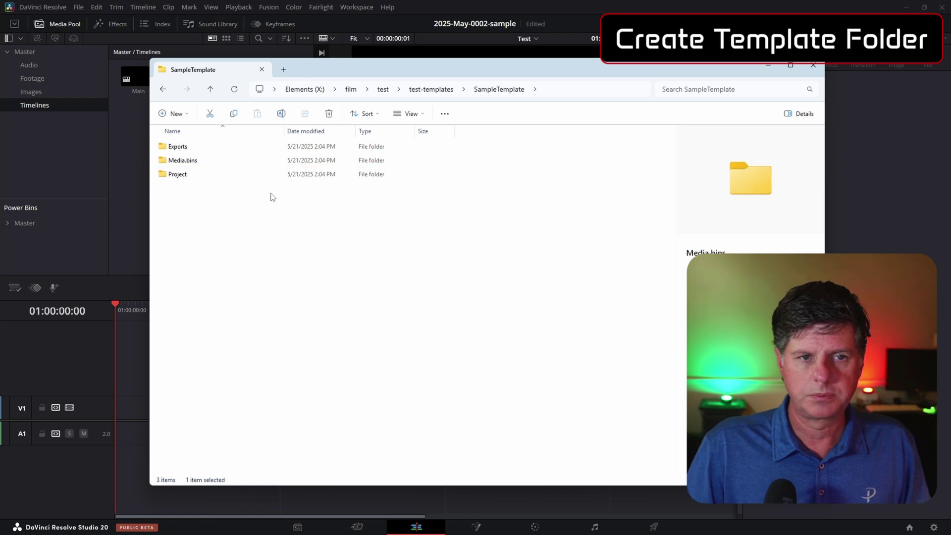
click(202, 160)
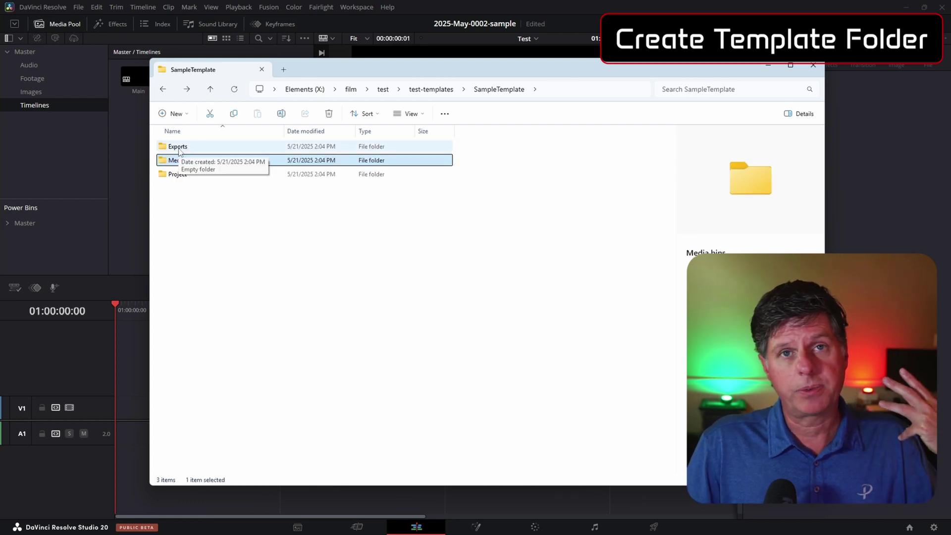
click(181, 177)
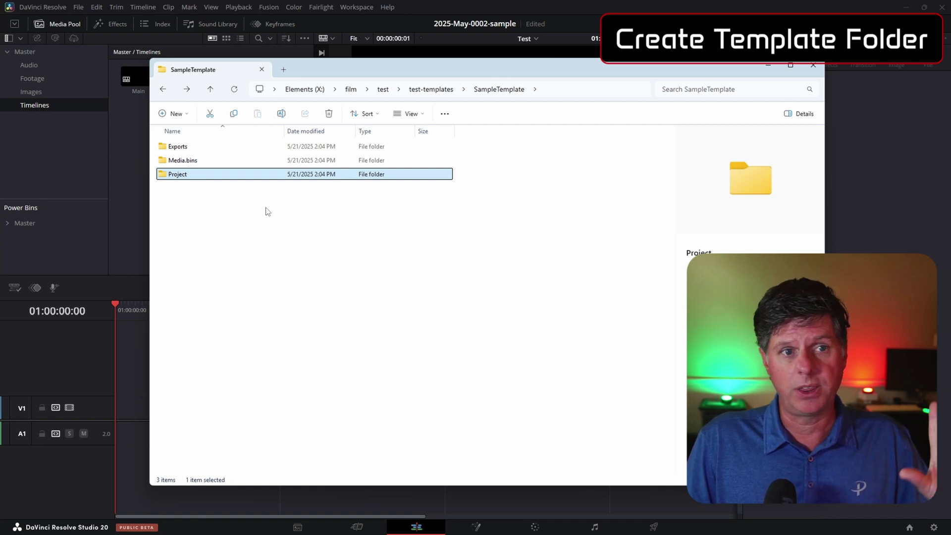
Step: Create two subfolders named Images and Footage inside the Media.bins folder
double_click(189, 161)
right_click(221, 186)
mouse_move(270, 261)
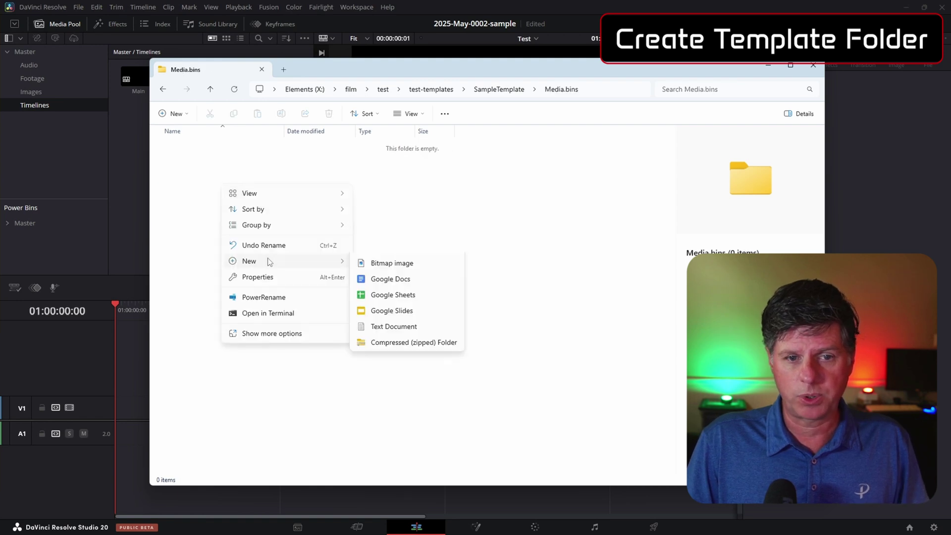
click(373, 262)
text(Images)
right_click(276, 228)
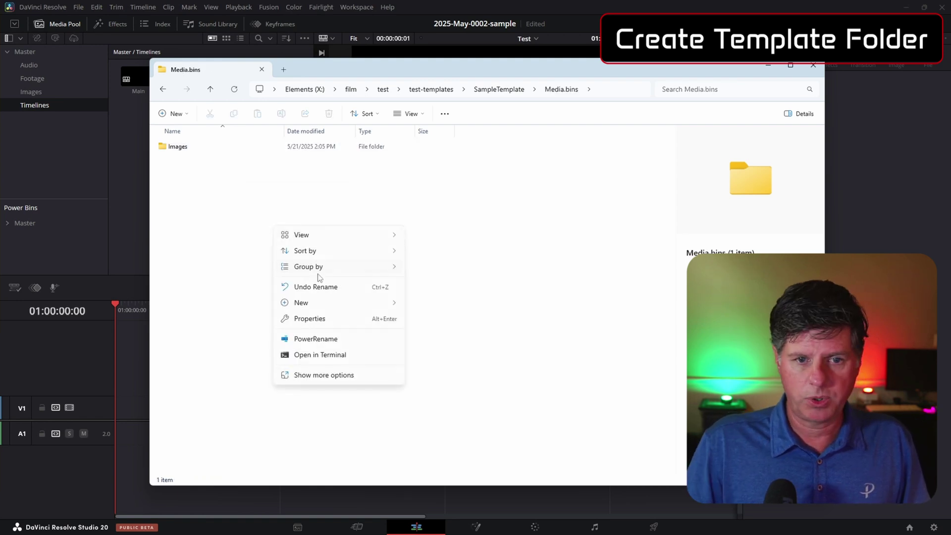
mouse_move(317, 309)
click(433, 303)
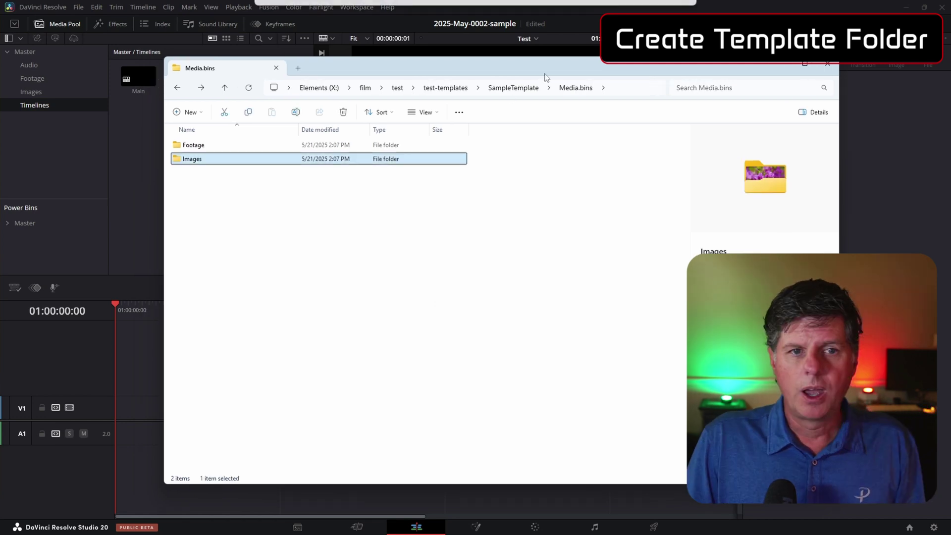
Step: Check the contents of the Footage and Images folders, and refresh the project template list in SparkFX
double_click(216, 146)
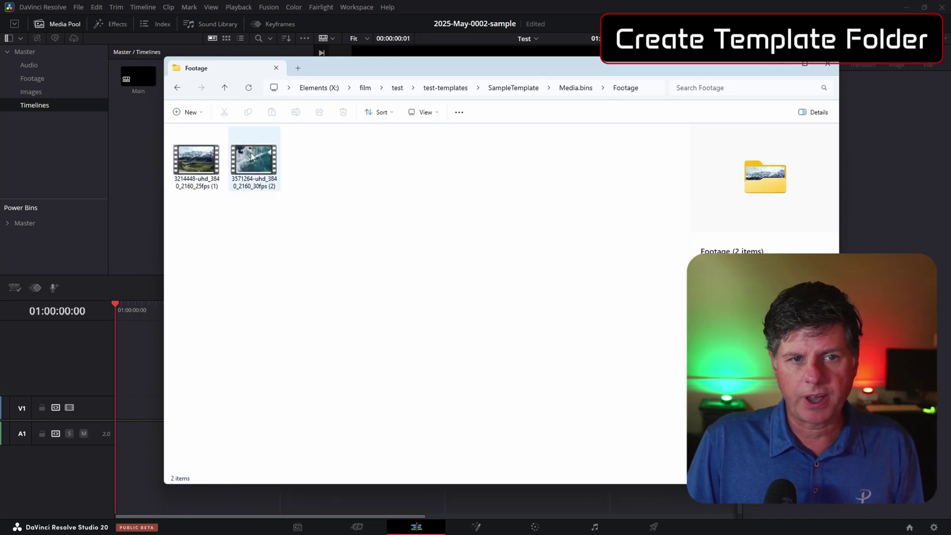
key(alt+Left)
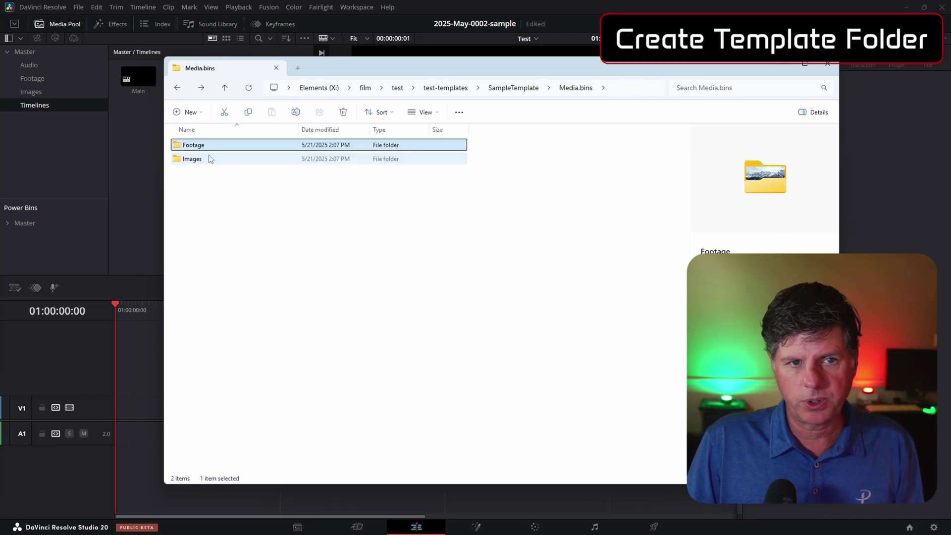
double_click(208, 157)
key(alt+Left)
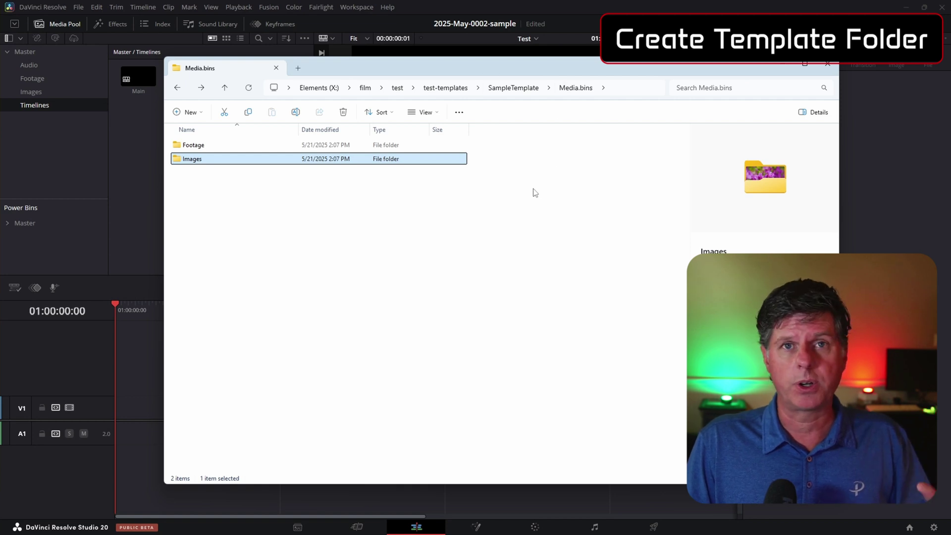
click(784, 65)
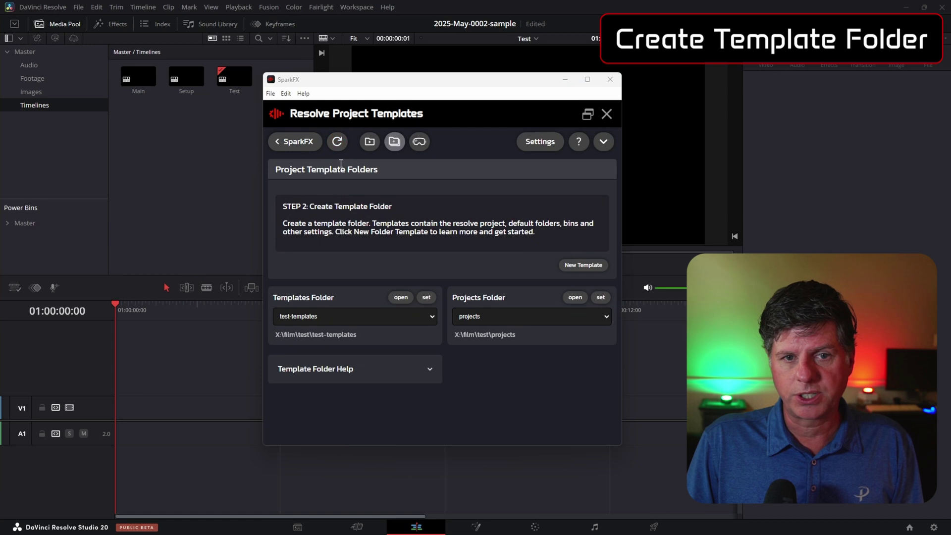
click(337, 142)
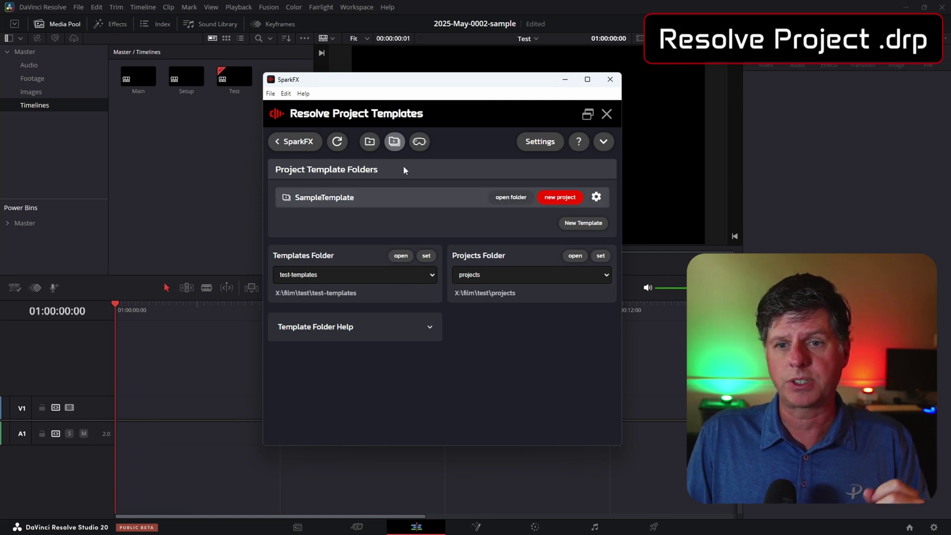
Step: Check the template DRP path for a new SampleTemplate project without creating it, and open the template's folder to locate spark.sys
click(563, 197)
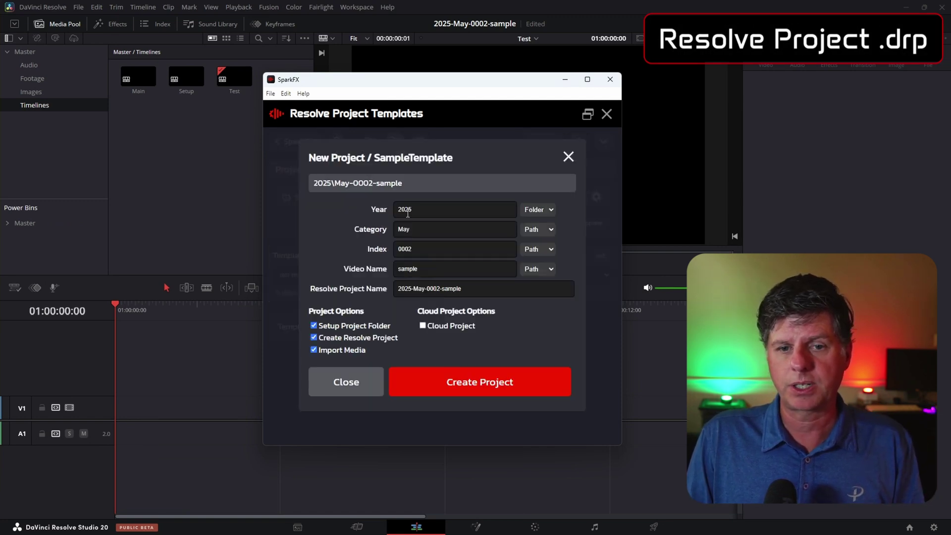
click(446, 382)
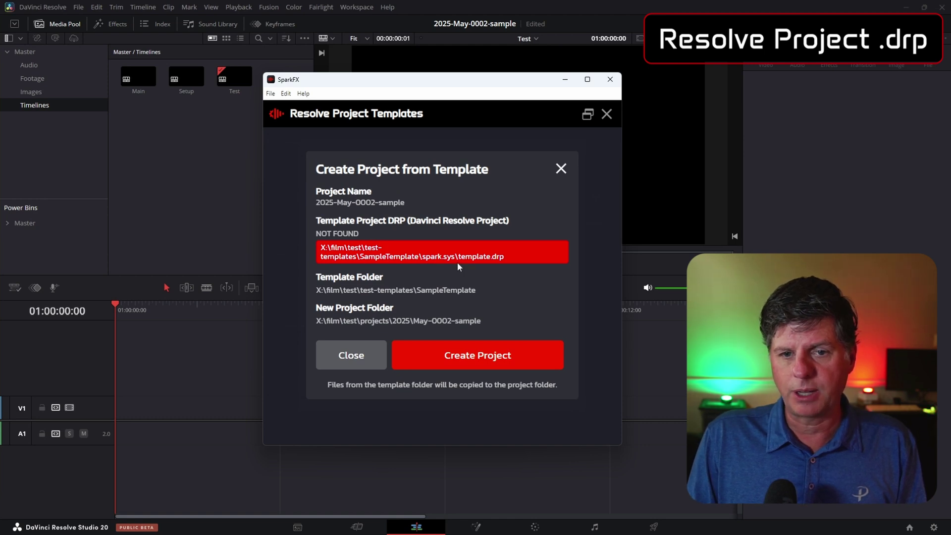
click(369, 357)
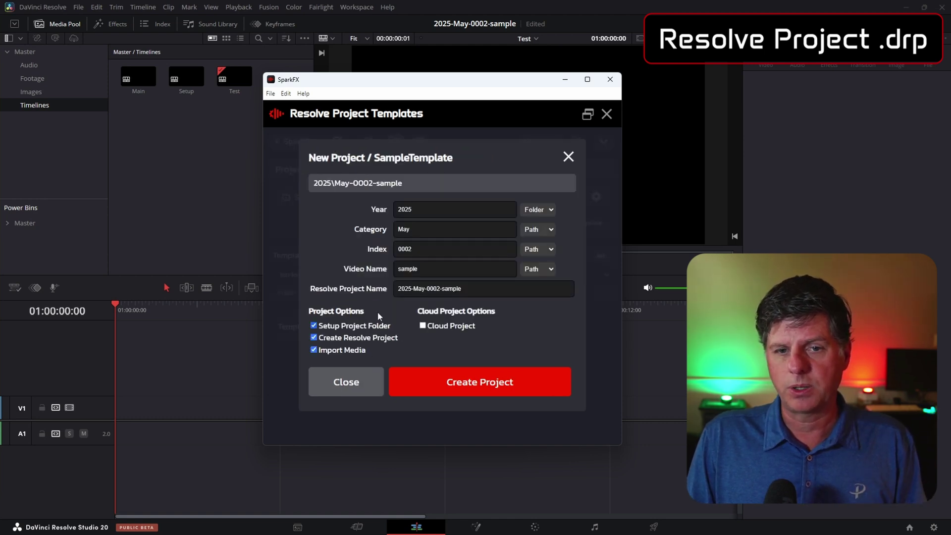
click(366, 374)
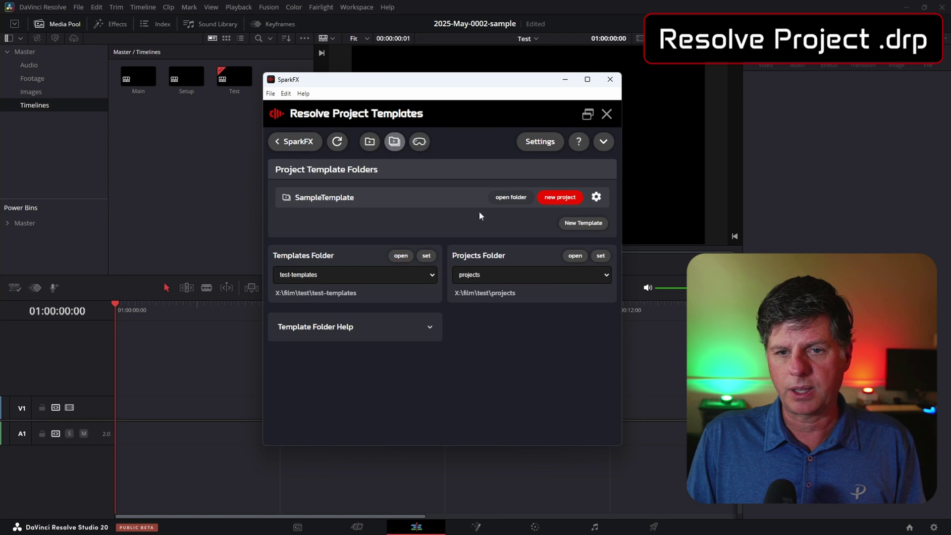
click(506, 198)
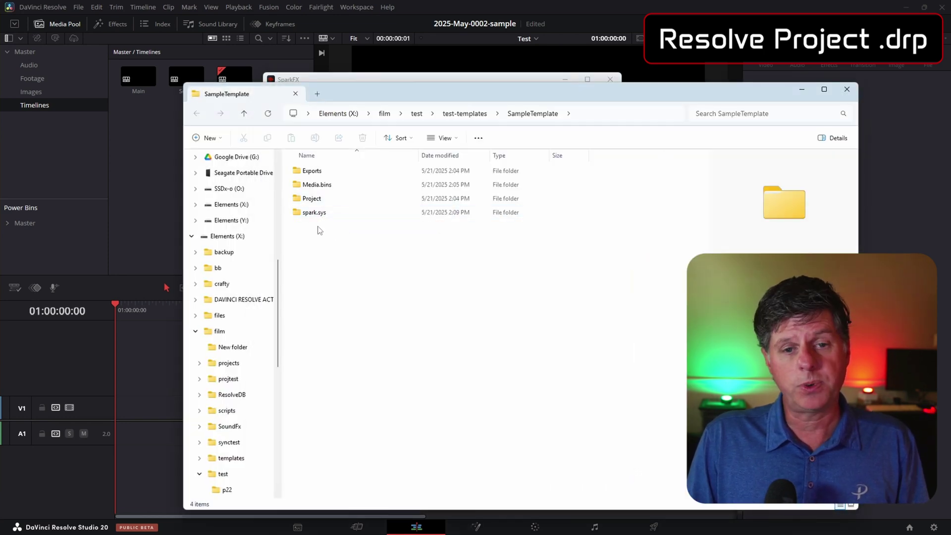
mouse_move(313, 218)
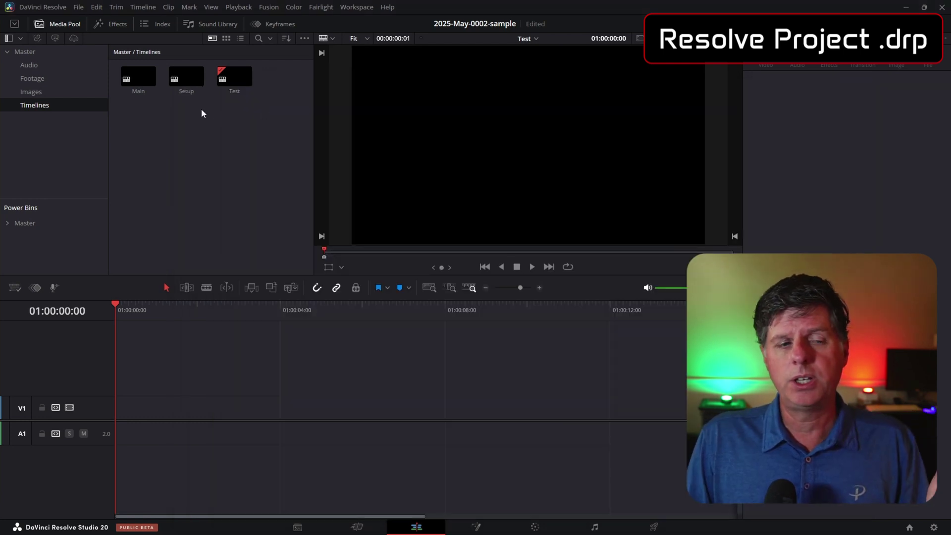
Step: Export the current DaVinci Resolve project as start-template in DRP format into SampleTemplate's spark.sys folder, and check the exported file
click(138, 84)
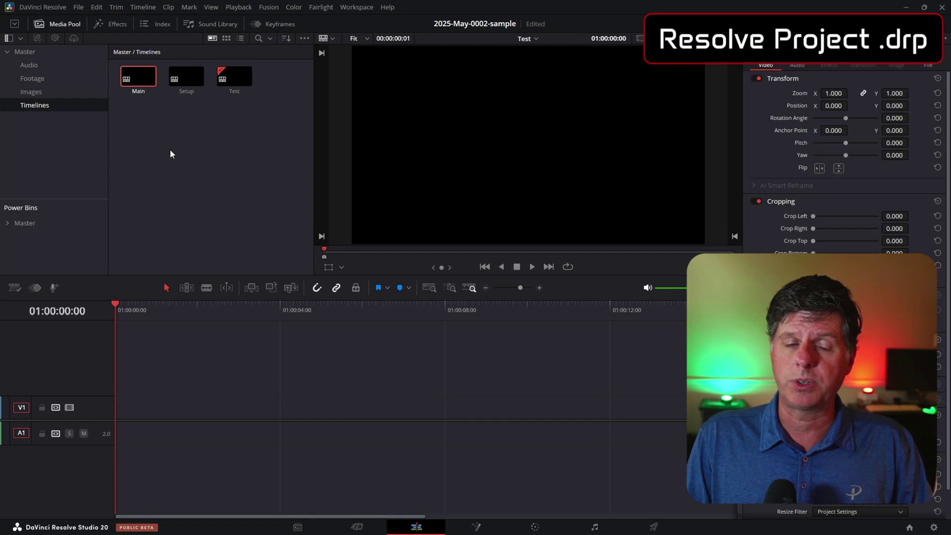
click(57, 8)
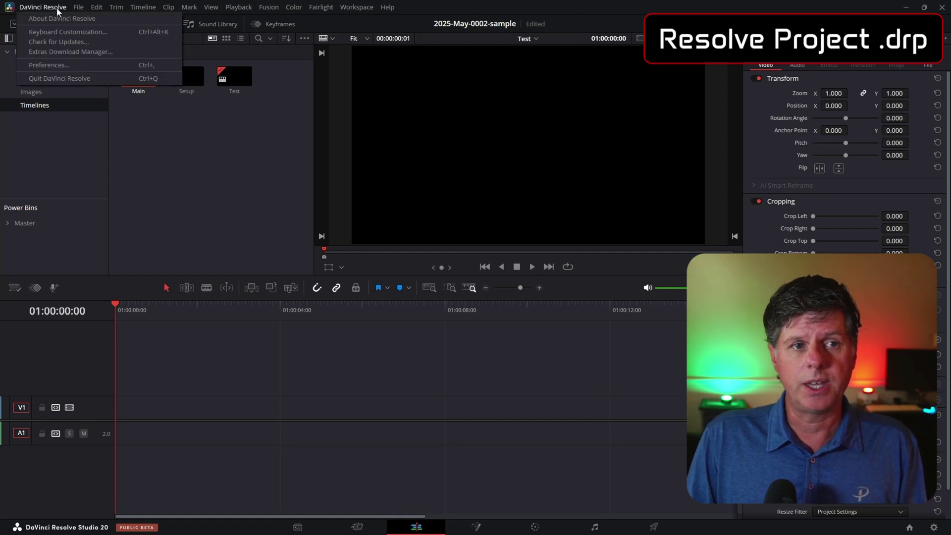
mouse_move(73, 7)
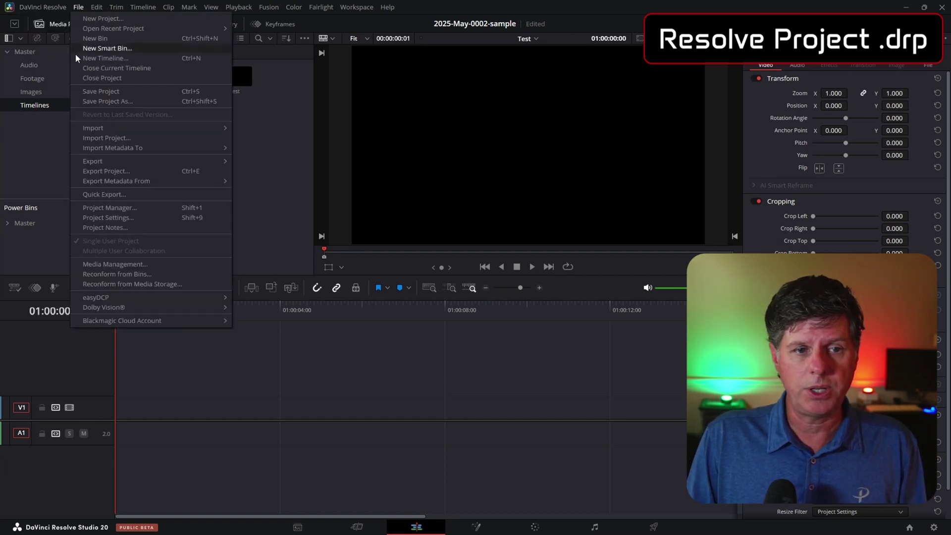
click(107, 171)
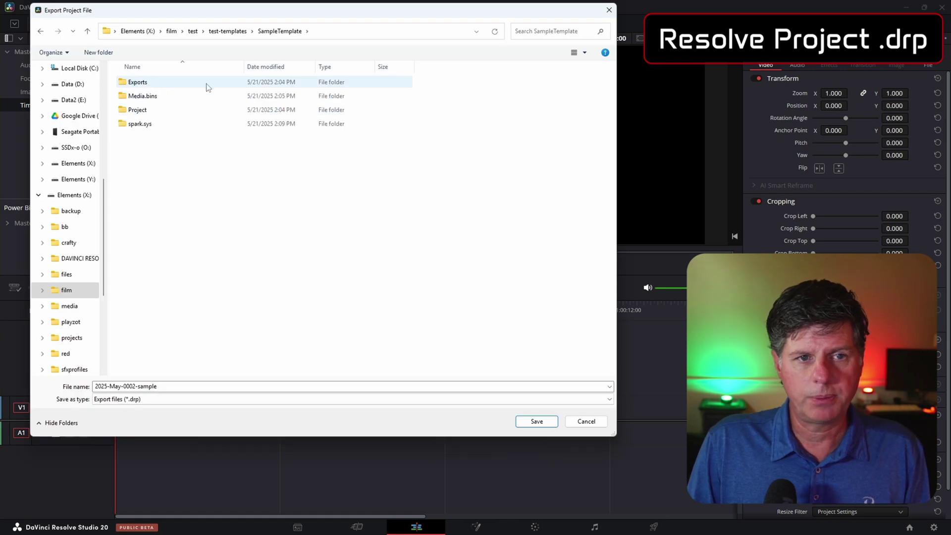
double_click(144, 124)
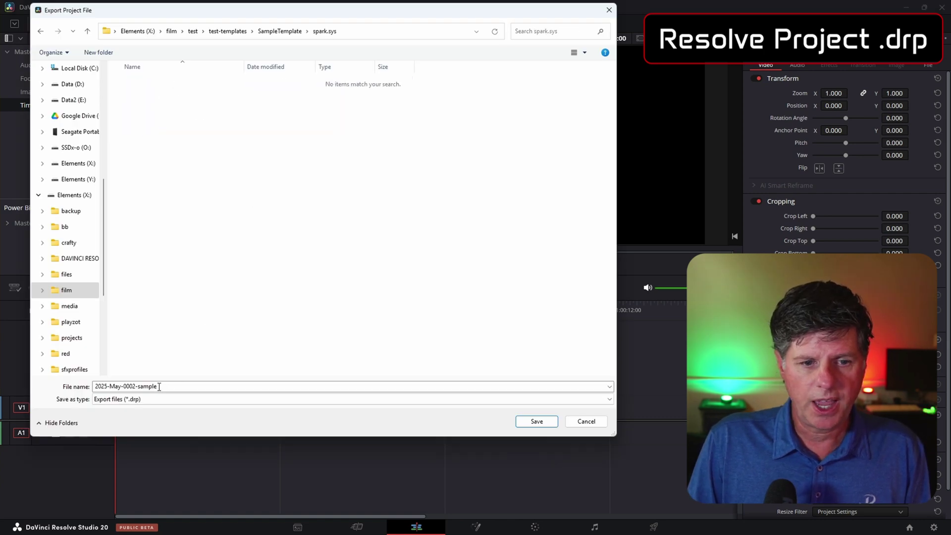
double_click(114, 387)
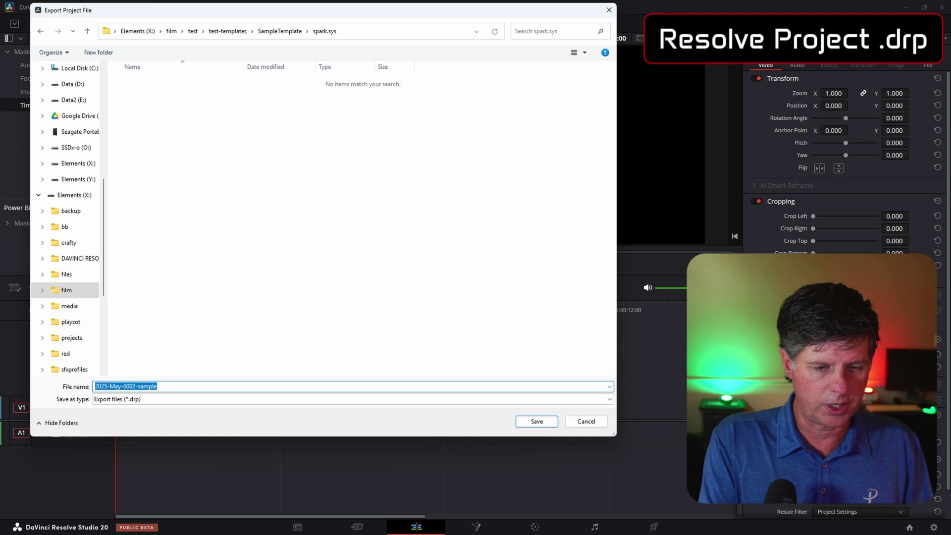
text(start-template)
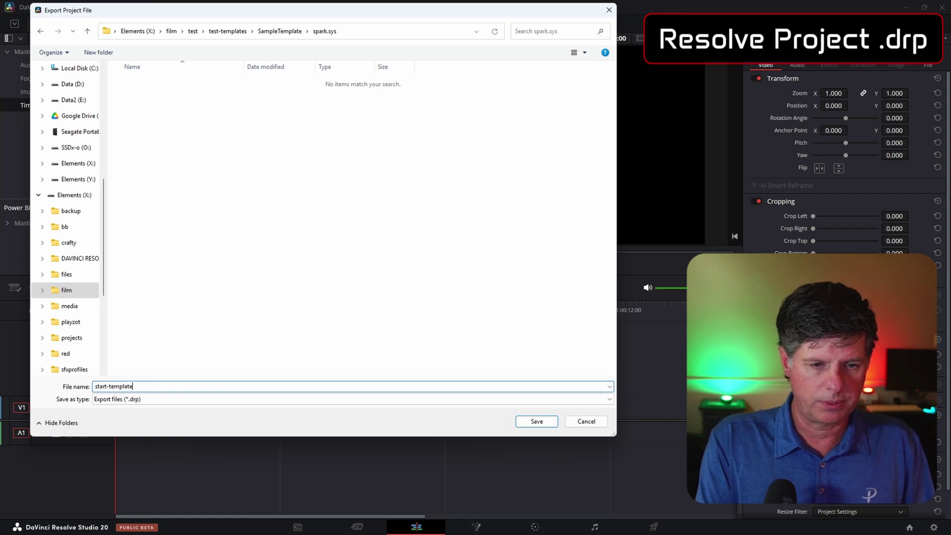
click(534, 421)
key(alt+Tab)
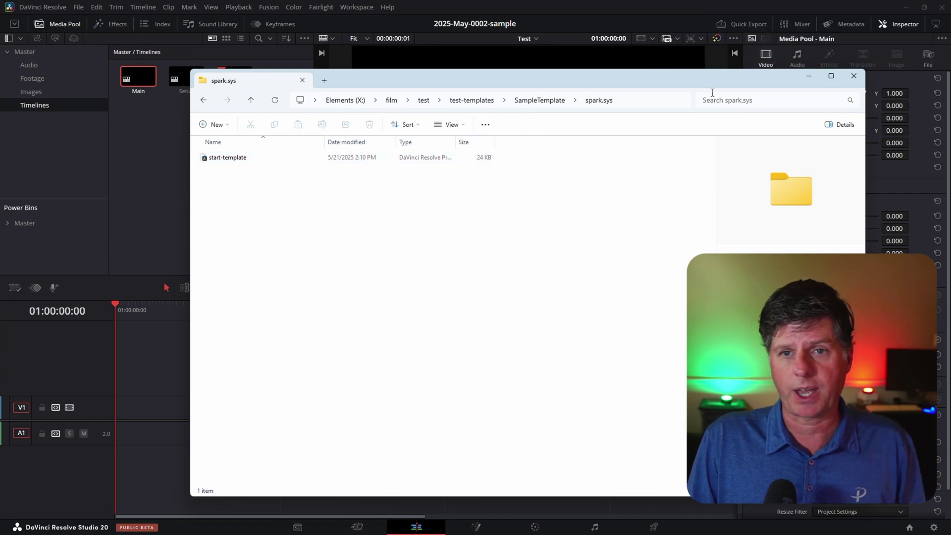
click(854, 75)
Step: Start a new SparkFX project from SampleTemplate and enter the creator's handle as the Category
click(556, 198)
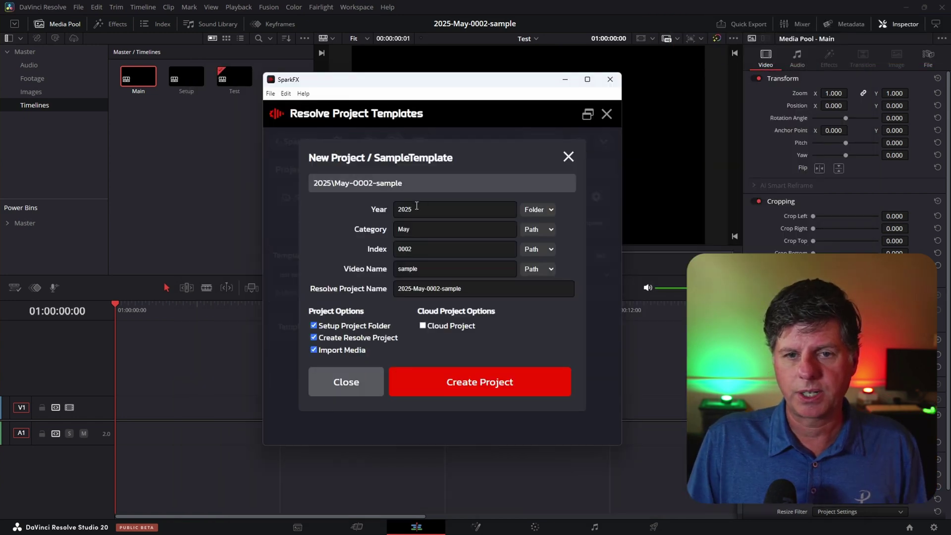
click(444, 212)
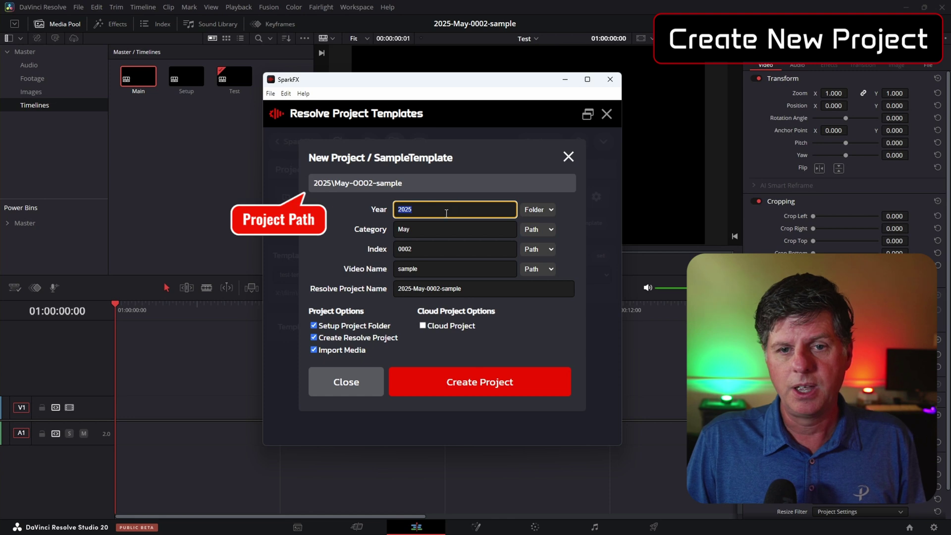
click(430, 233)
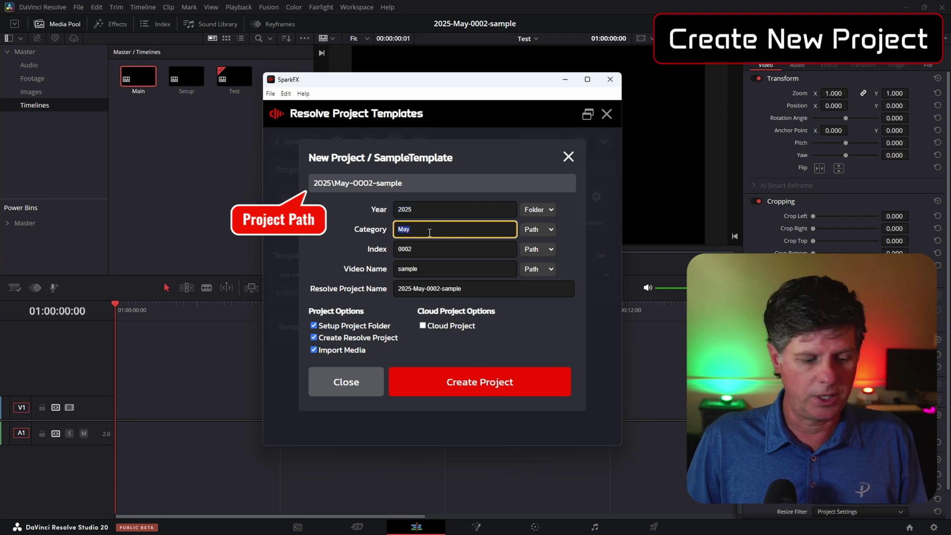
text(wjustice)
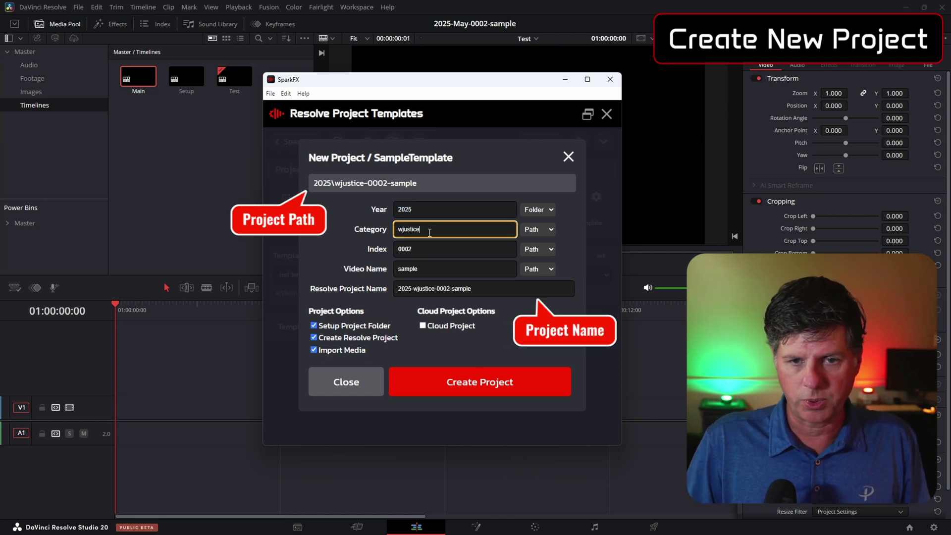
Step: Set the new project's Index to 0001 and its Video Name to TemplateDemo
click(431, 249)
text(1)
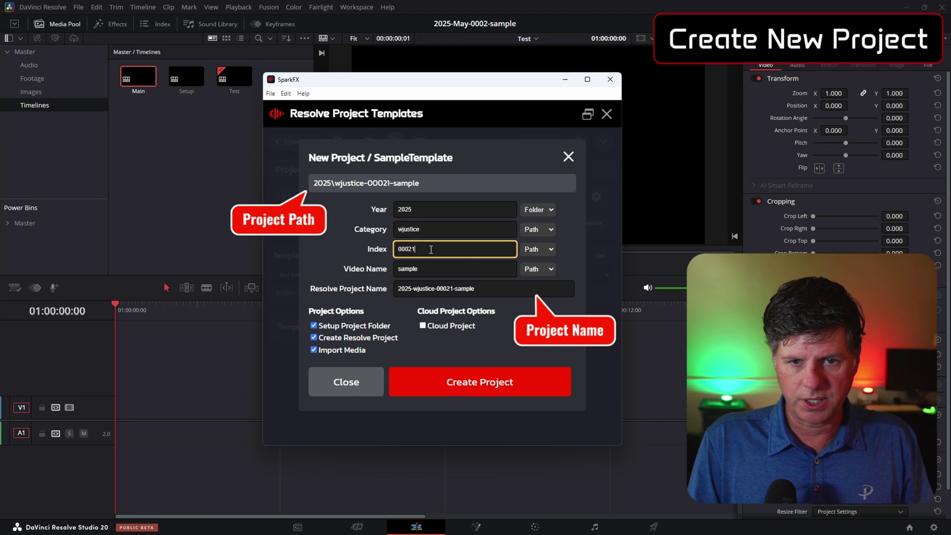
key(Left)
key(BackSpace)
click(431, 269)
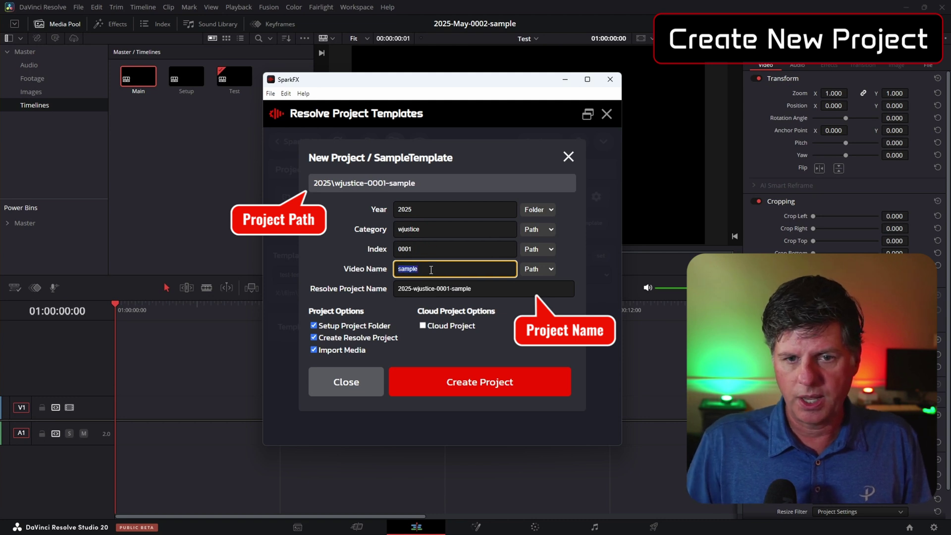
text(TemplateDemo)
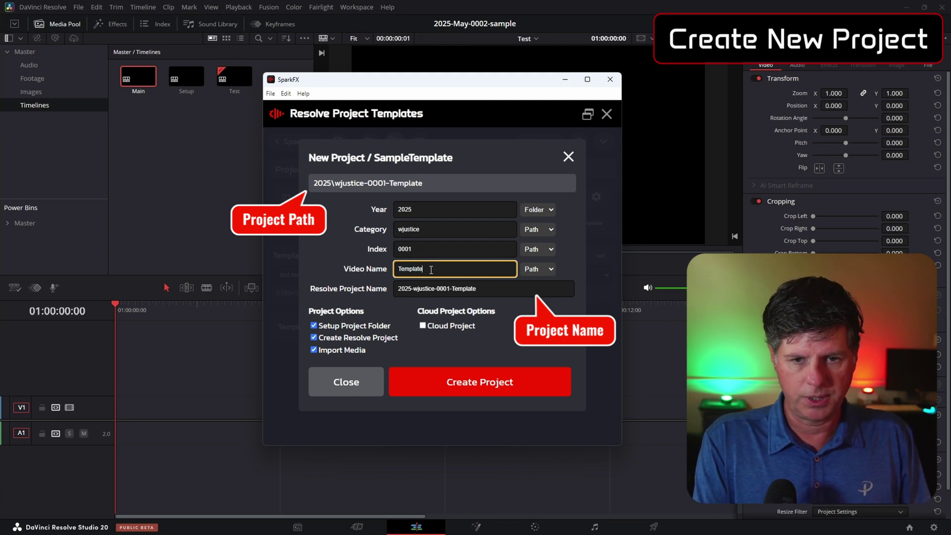
Step: Try Folder as the Category's path type to compare the project paths, and set it back to Path
click(340, 196)
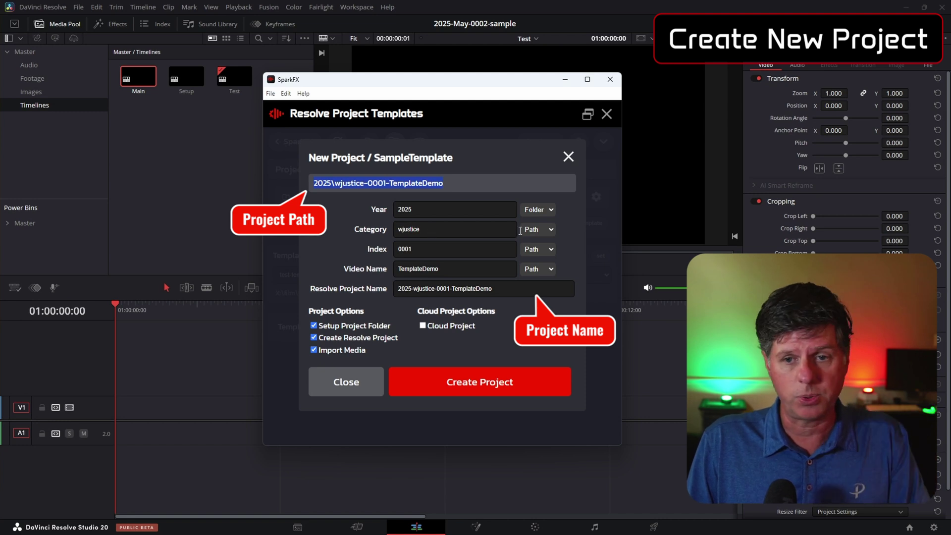
click(540, 230)
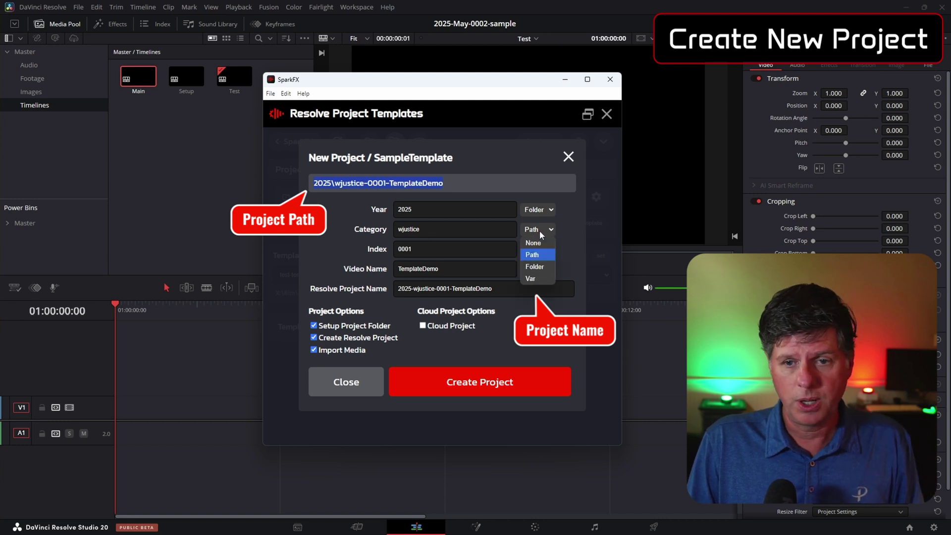
click(537, 267)
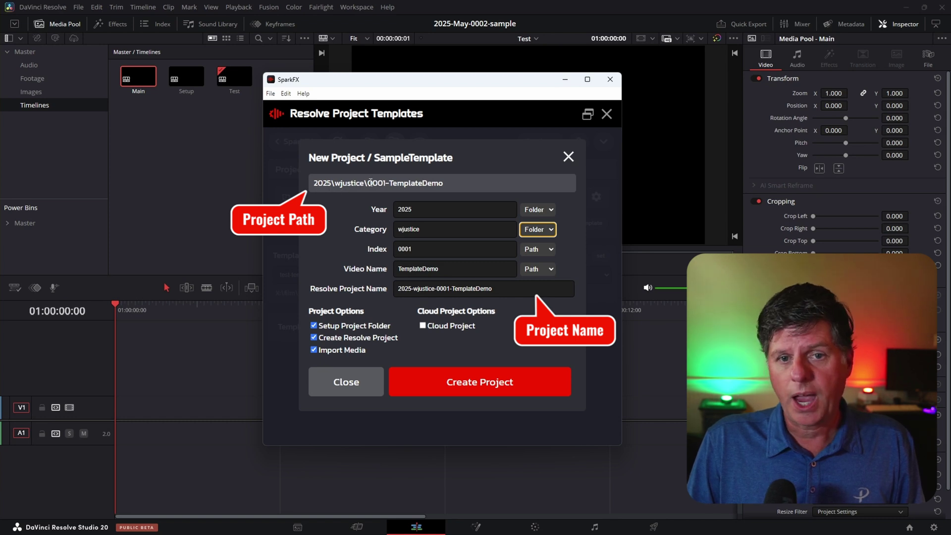
drag(367, 184, 437, 187)
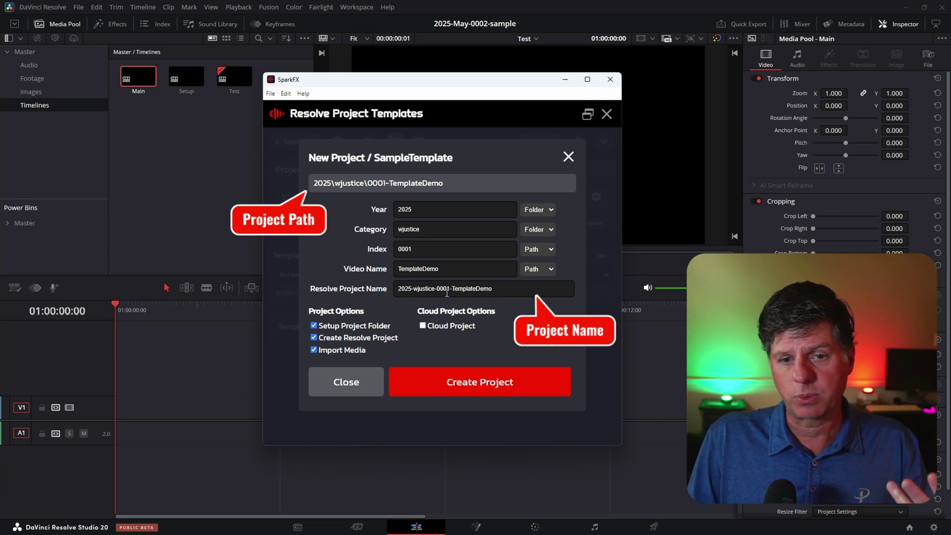
click(539, 229)
click(540, 254)
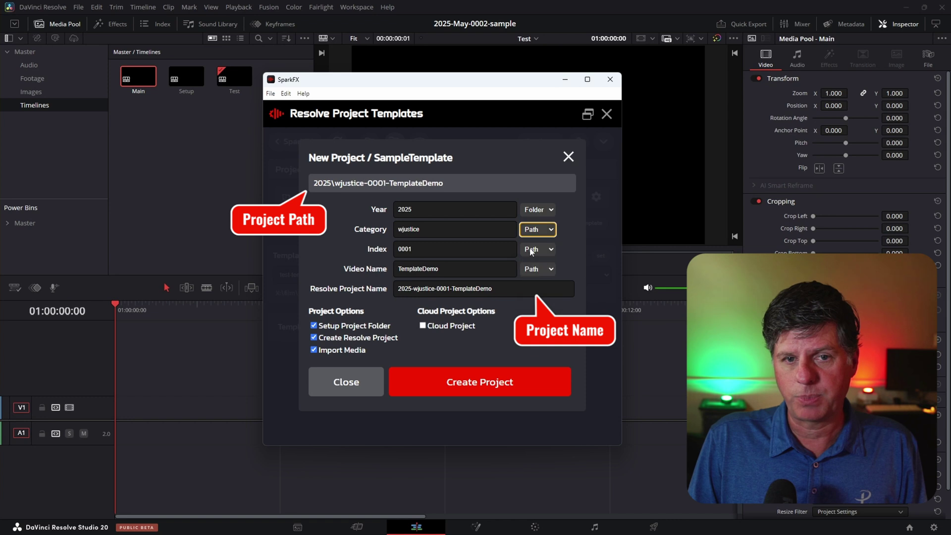
drag(335, 184, 438, 188)
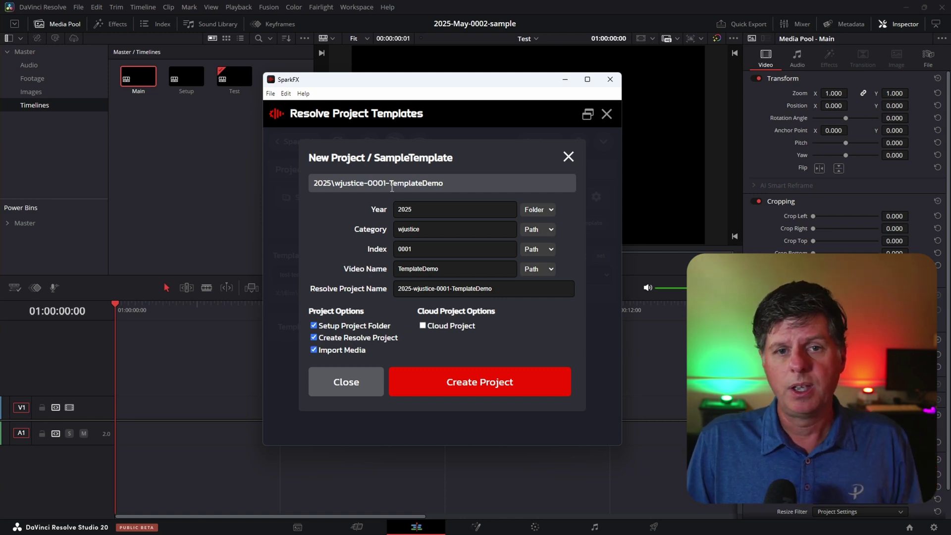
Step: Create the project from SampleTemplate, including its bins and imported media, and close the setup summary
click(458, 380)
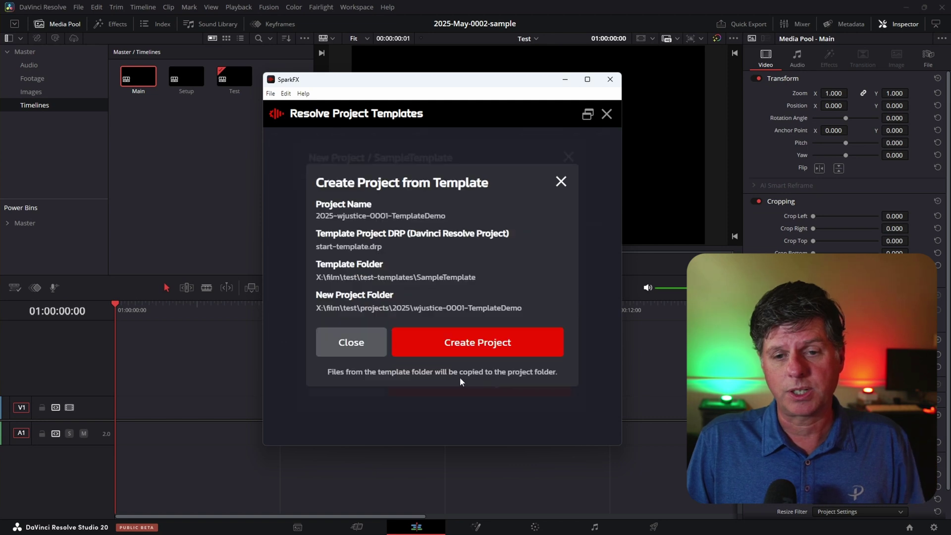
click(452, 339)
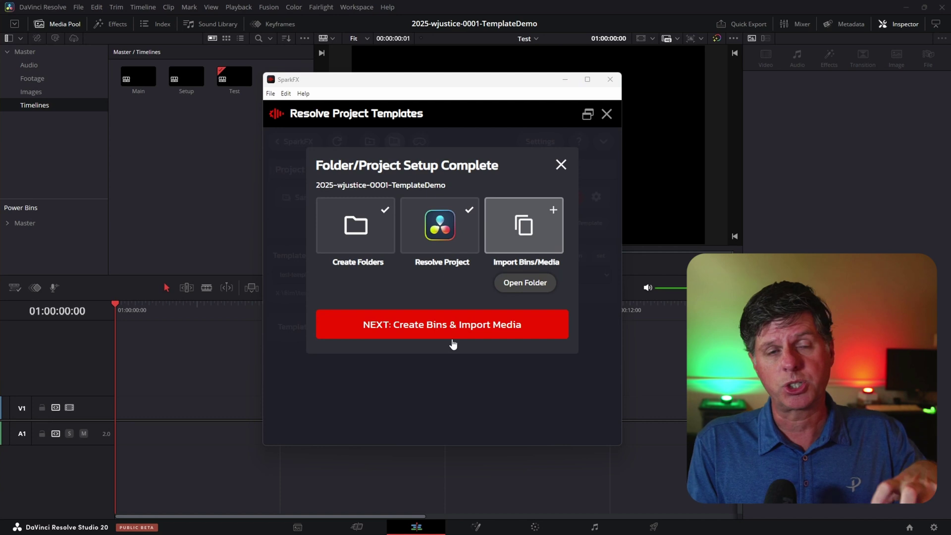
click(455, 331)
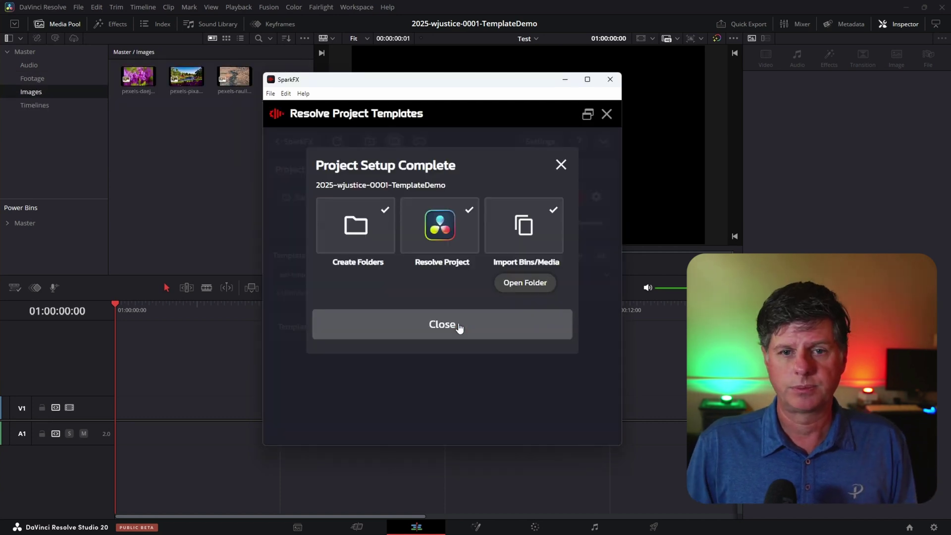
click(457, 325)
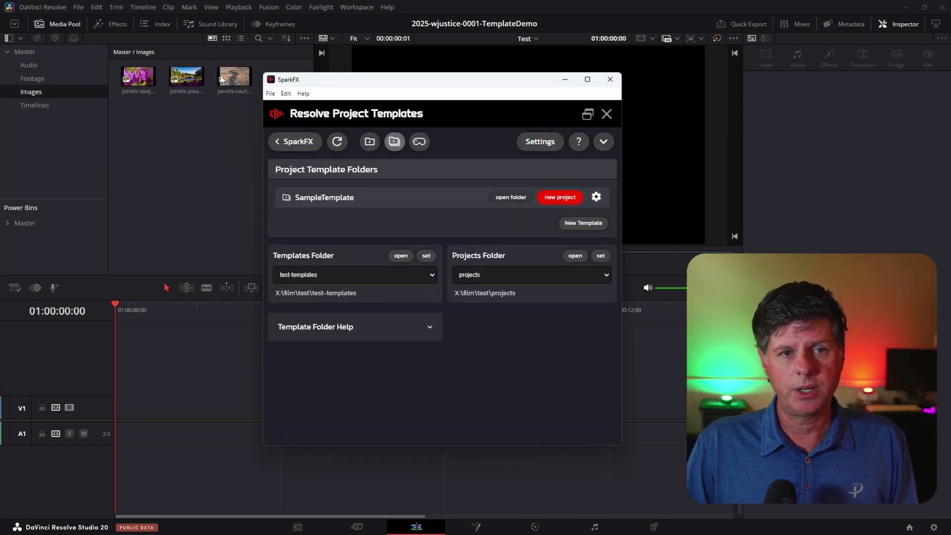
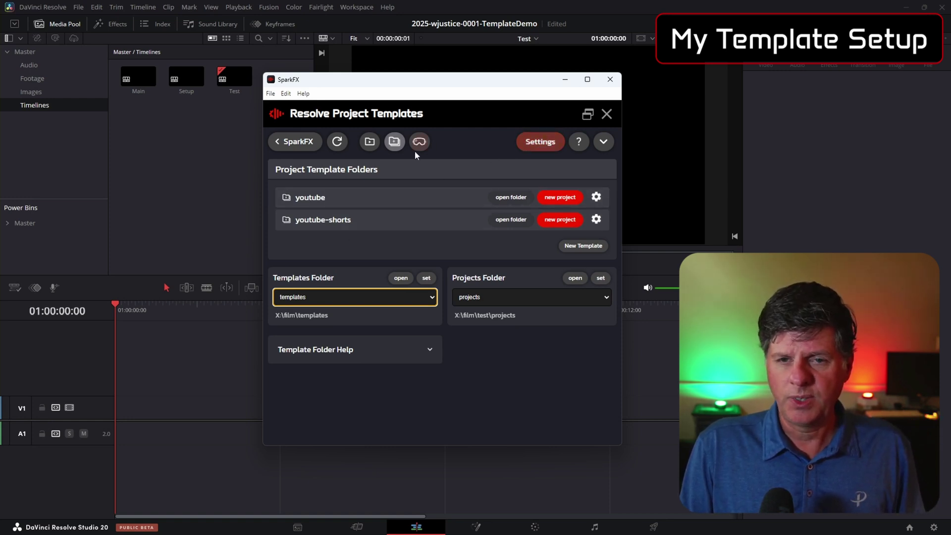
Step: Make the third project path field an Auto Number labelled Index, correct the second field to Month|MMM, and save the template settings
click(531, 141)
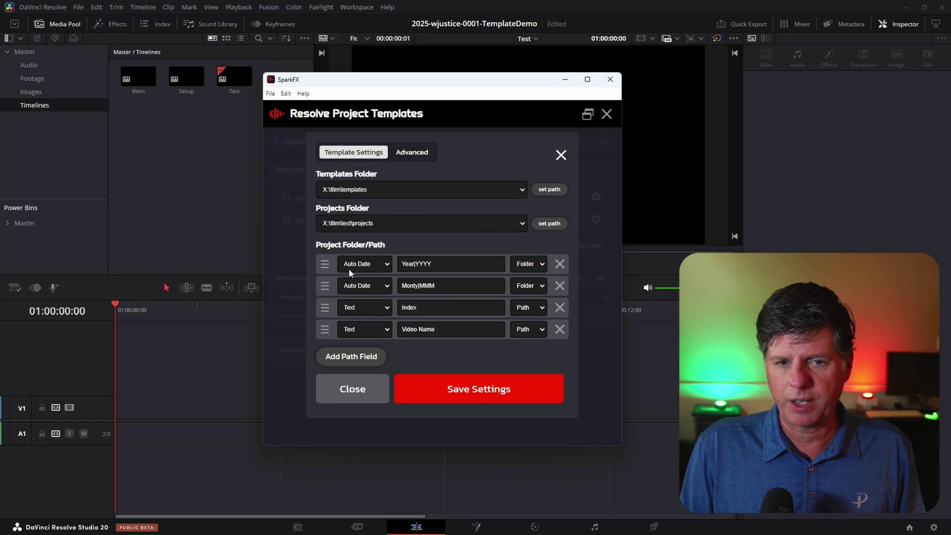
click(363, 309)
click(365, 335)
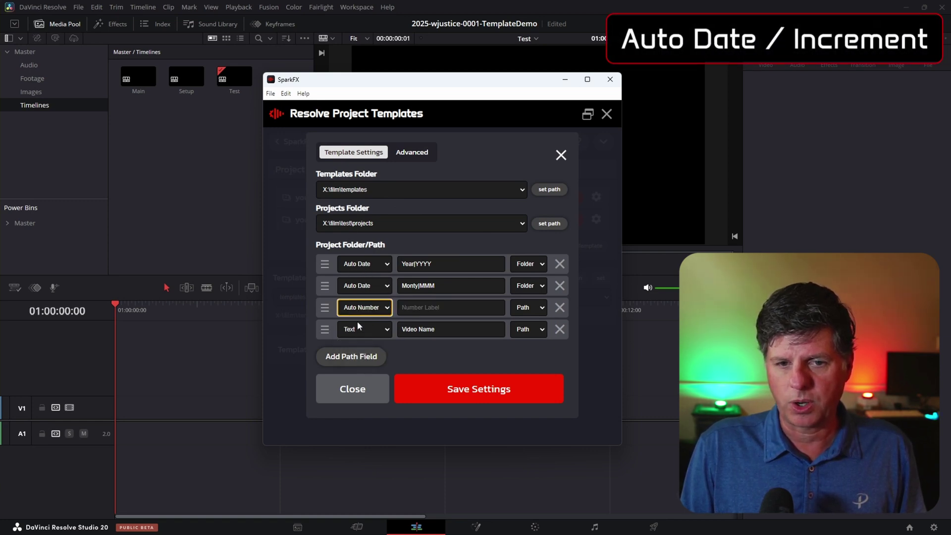
click(416, 308)
text(Index)
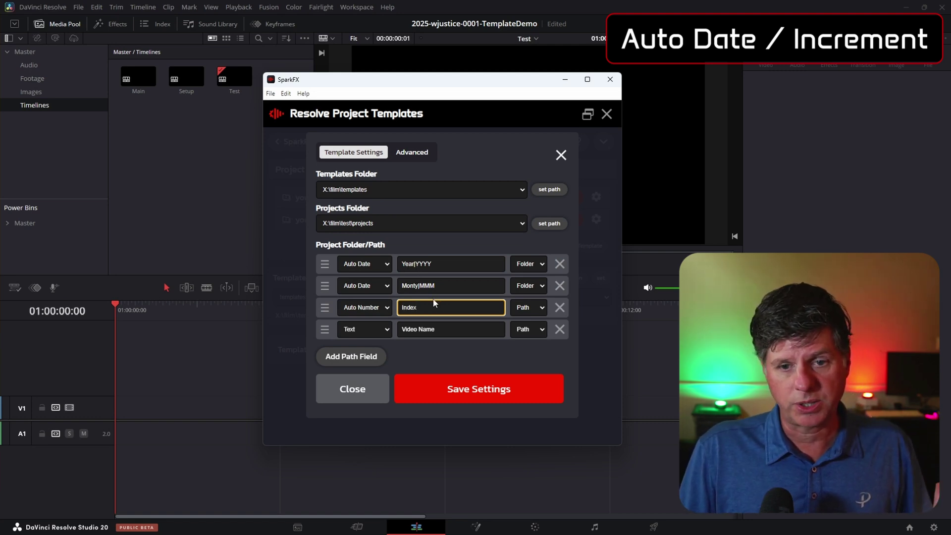
click(416, 286)
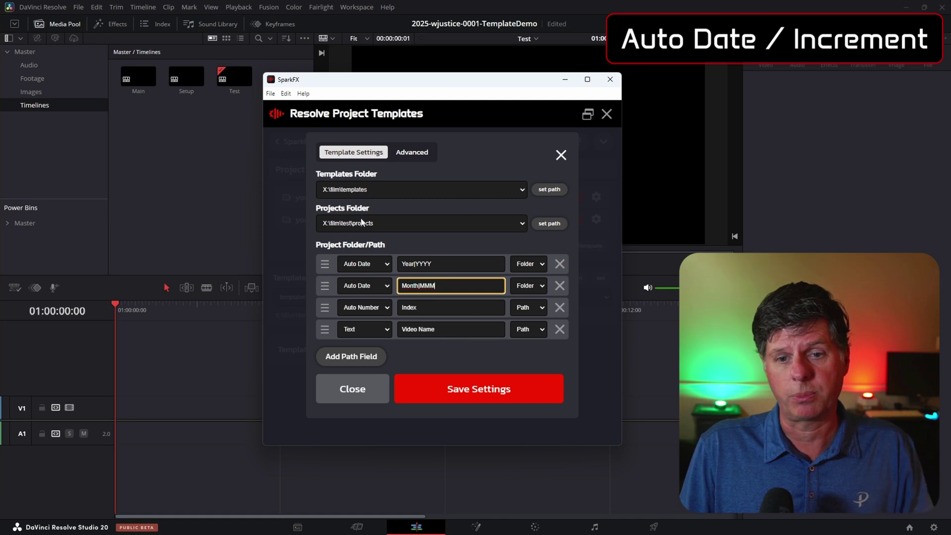
click(458, 381)
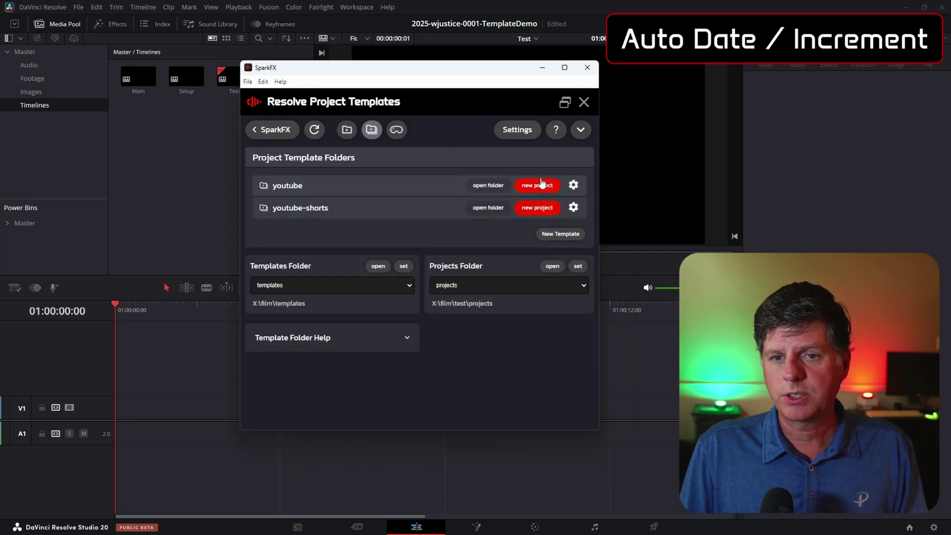
Step: Check the automatically filled Year, Month and Index fields for a new youtube template project without creating it
click(541, 187)
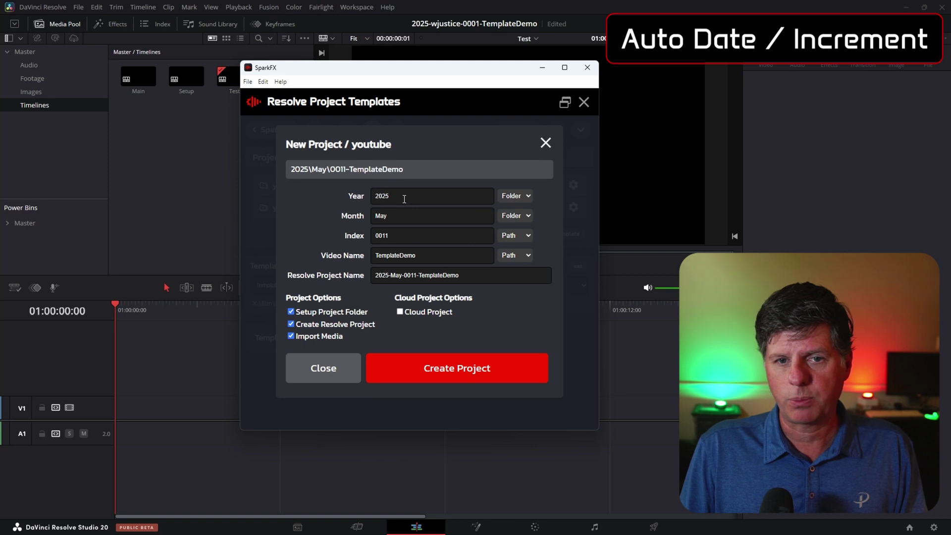
double_click(406, 235)
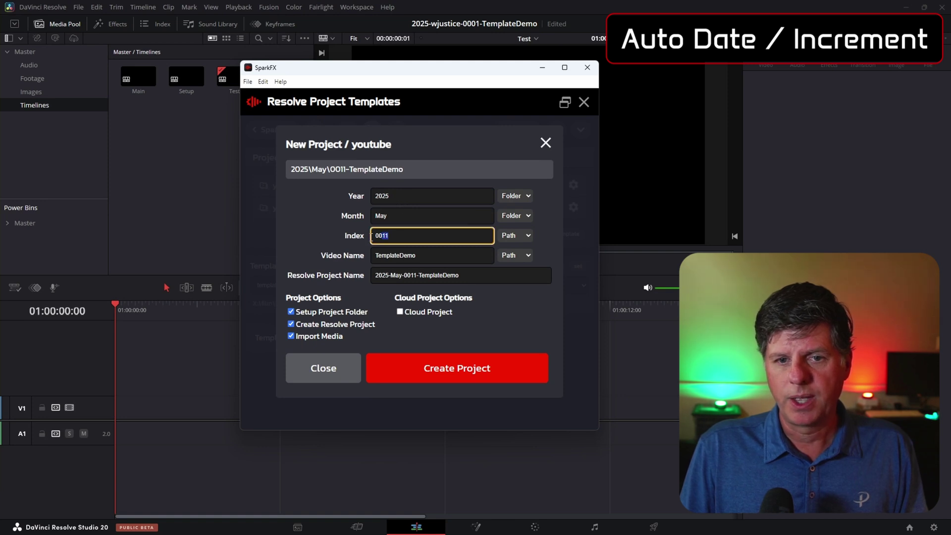
click(397, 235)
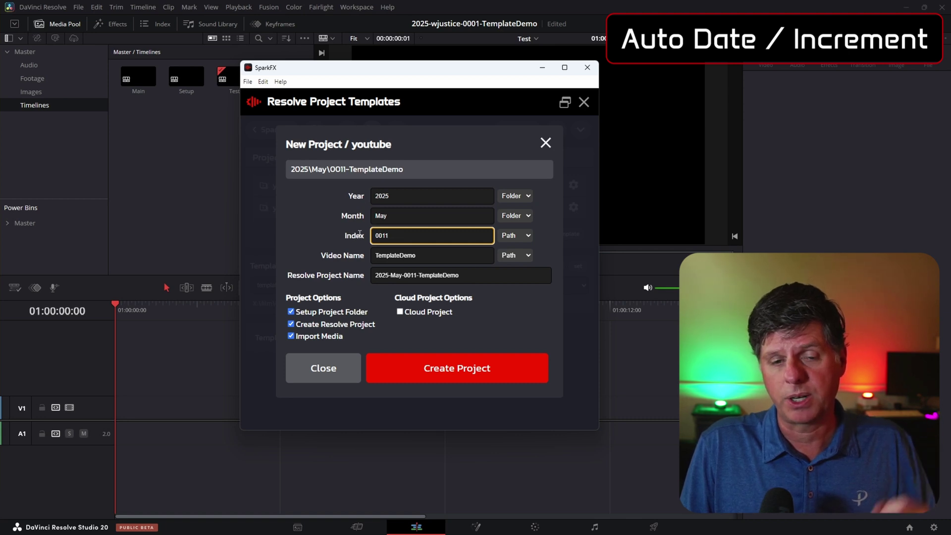
double_click(385, 258)
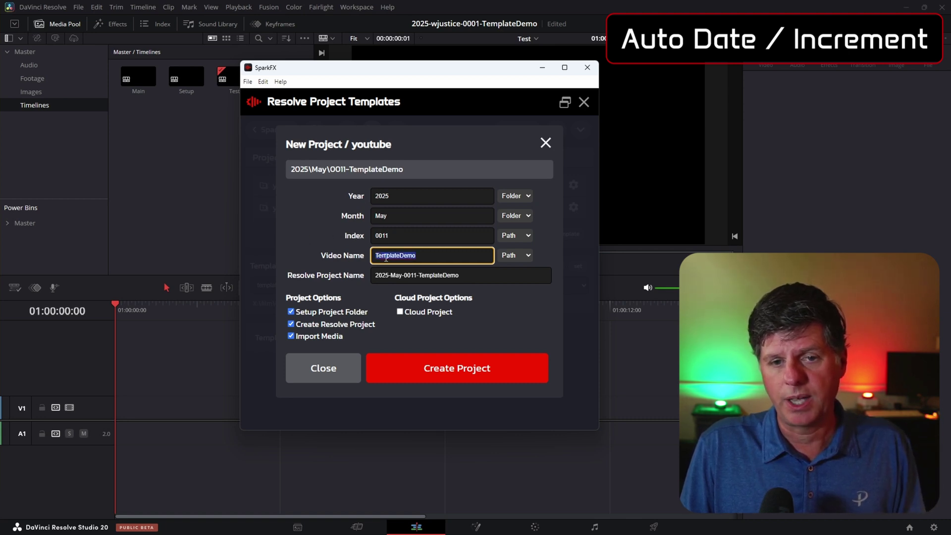
click(349, 358)
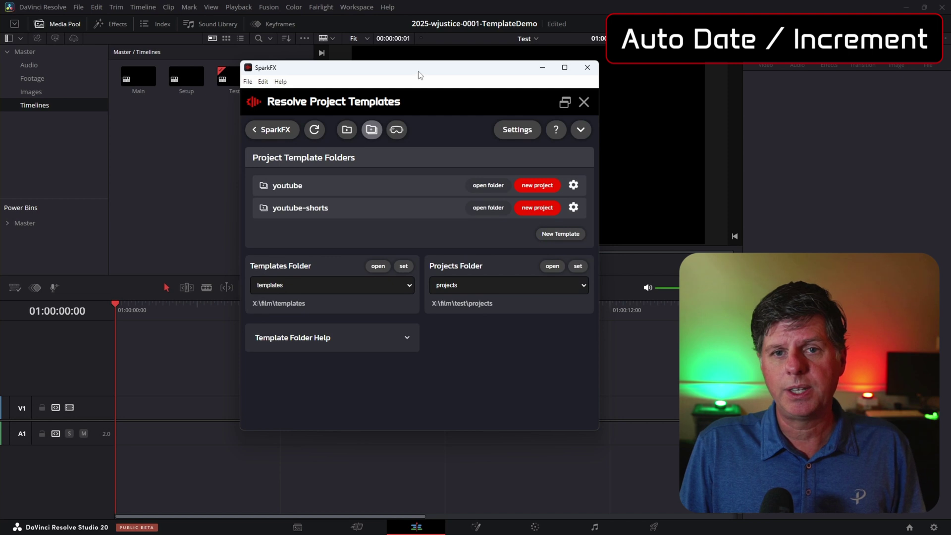
Step: Open the youtube template's folder and examine the contents of its Project subfolder
drag(420, 74, 511, 88)
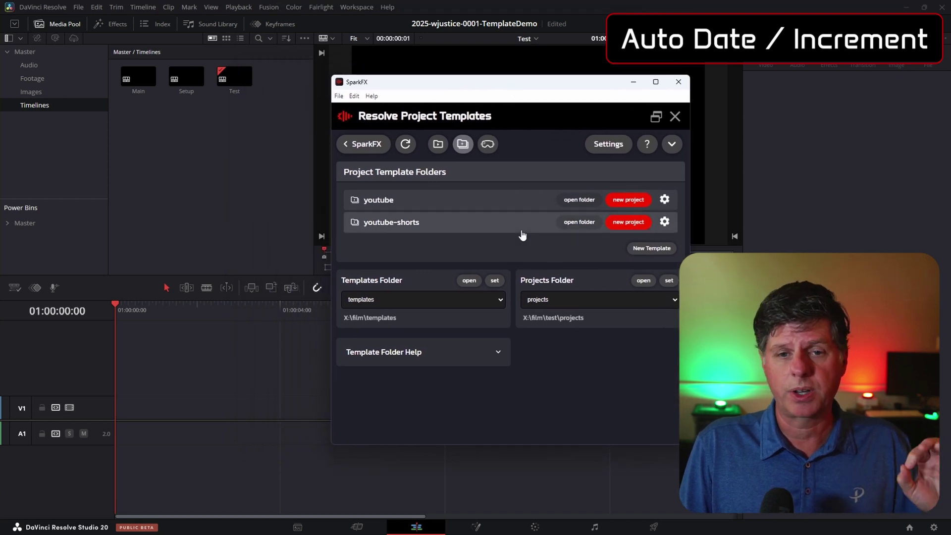
click(576, 200)
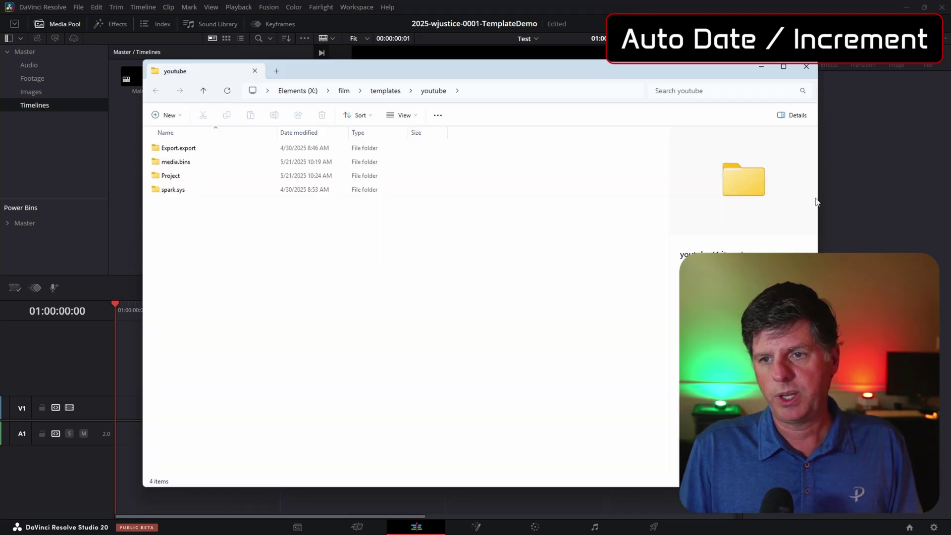
drag(820, 196, 659, 197)
drag(438, 76, 508, 84)
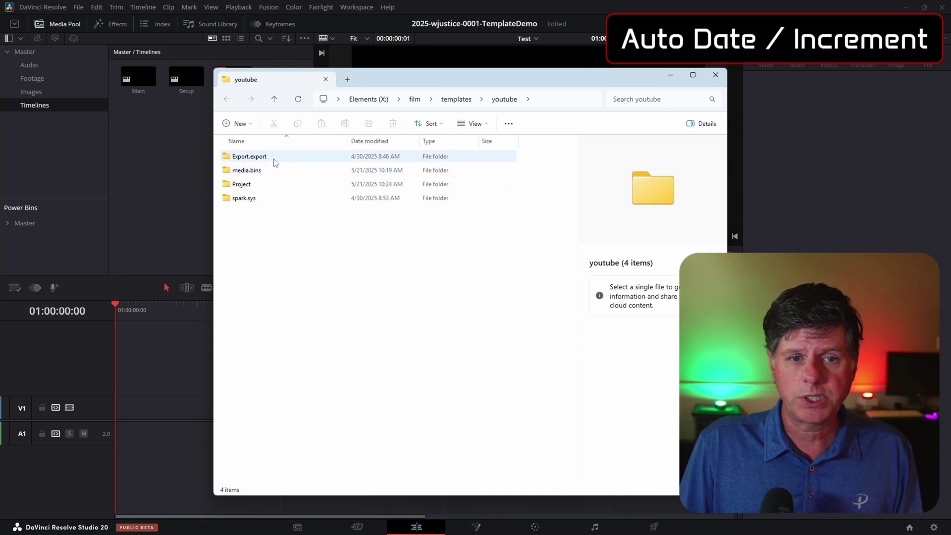
double_click(244, 185)
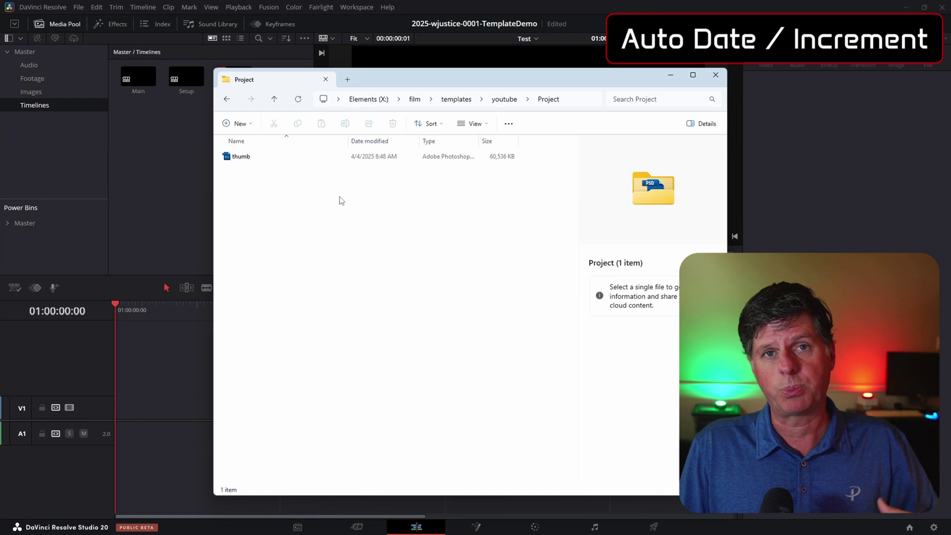
Step: Examine the youtube template's media.bins folder and the subfolders of its Footage folder
click(498, 99)
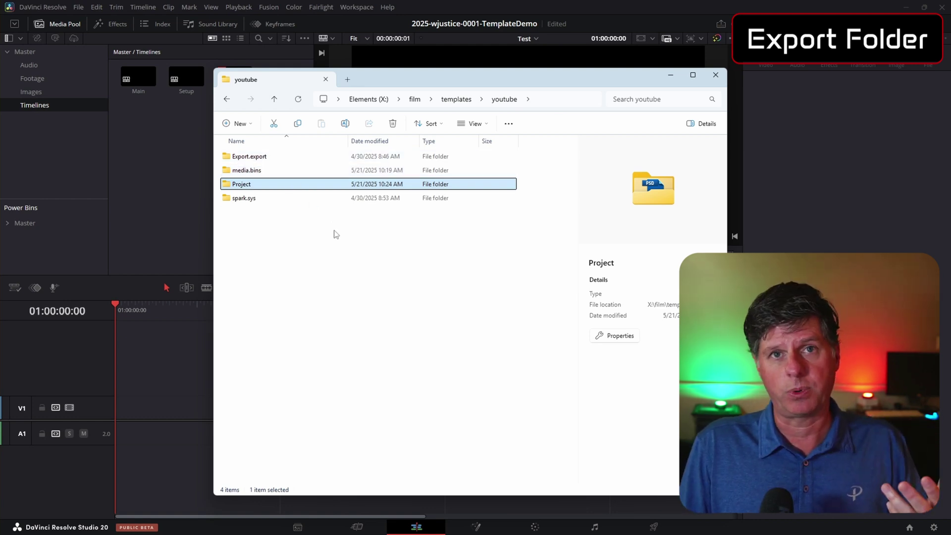
double_click(248, 172)
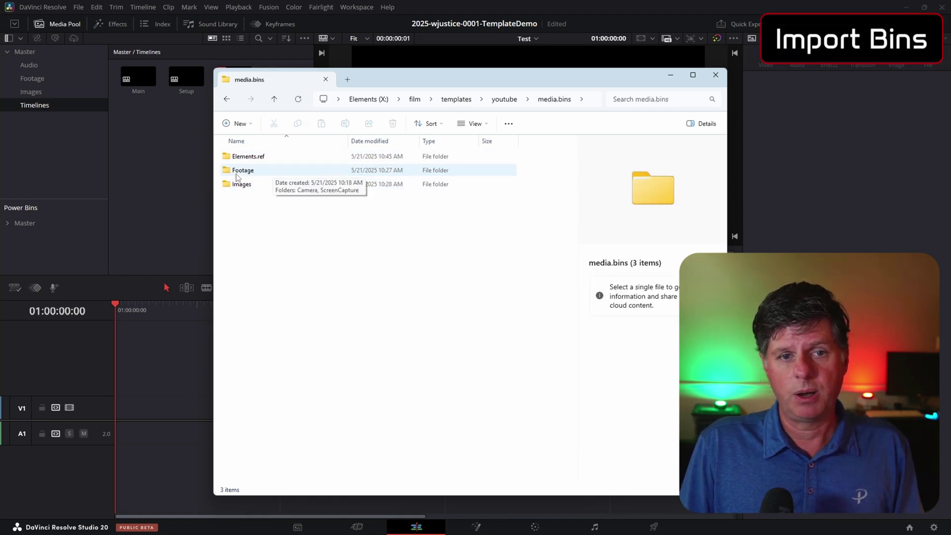
double_click(280, 173)
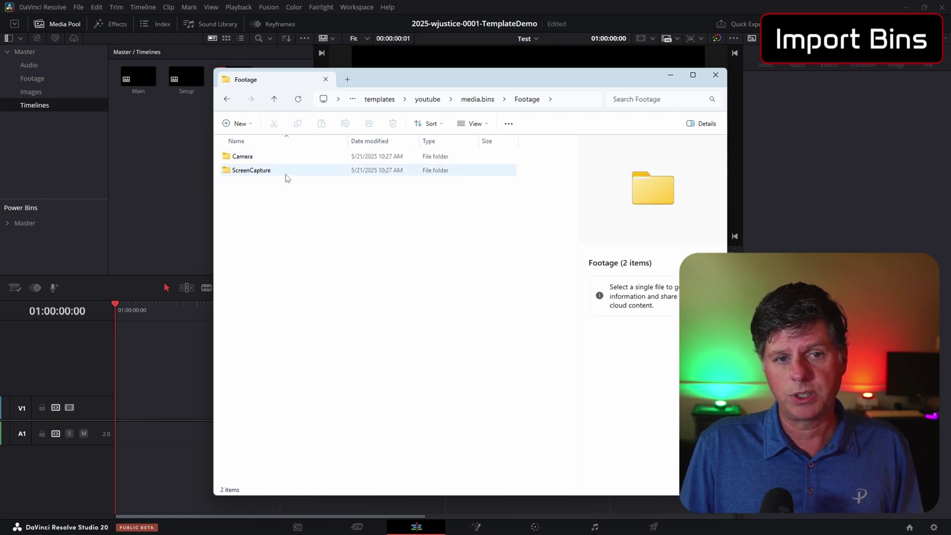
Step: Examine the subfolder inside the youtube template's Images bin folder and return to the media.bins folder
key(alt+Left)
double_click(279, 185)
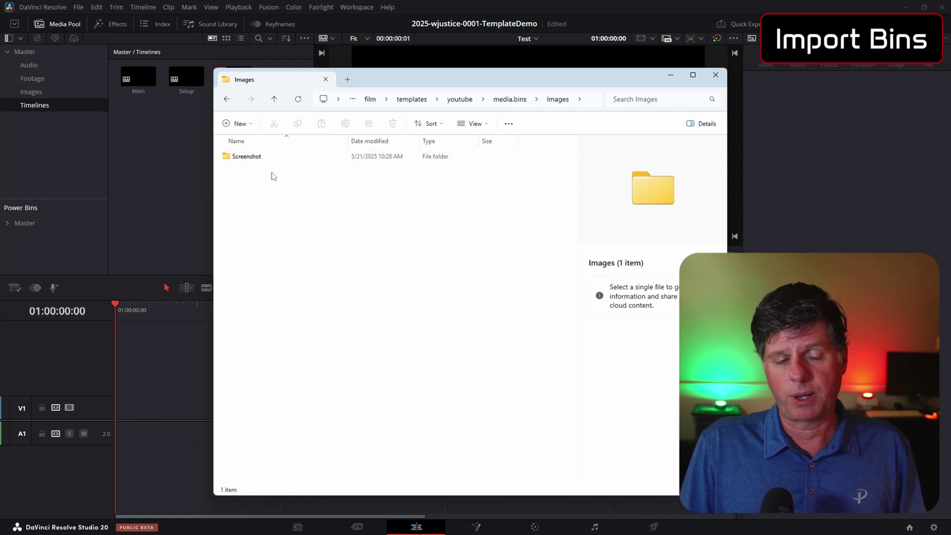
key(alt+Up)
key(alt+Up)
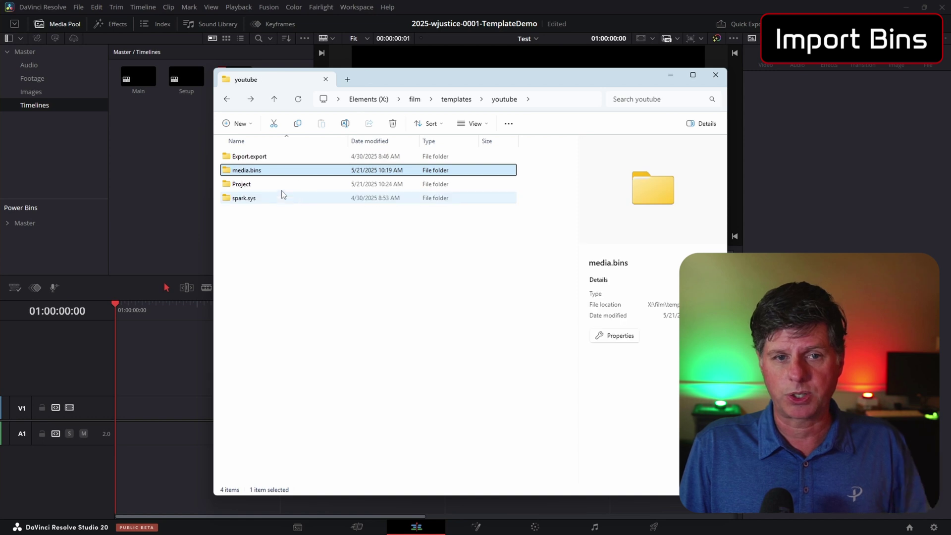
key(Return)
key(Down)
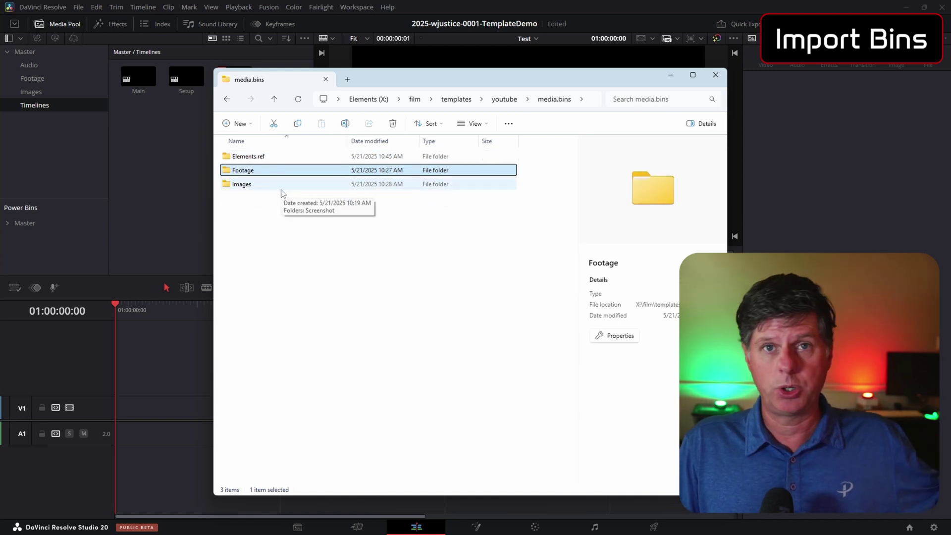
Step: Examine the bin and media files in the Elements.ref reference folder, then get the file window out of the way
click(290, 221)
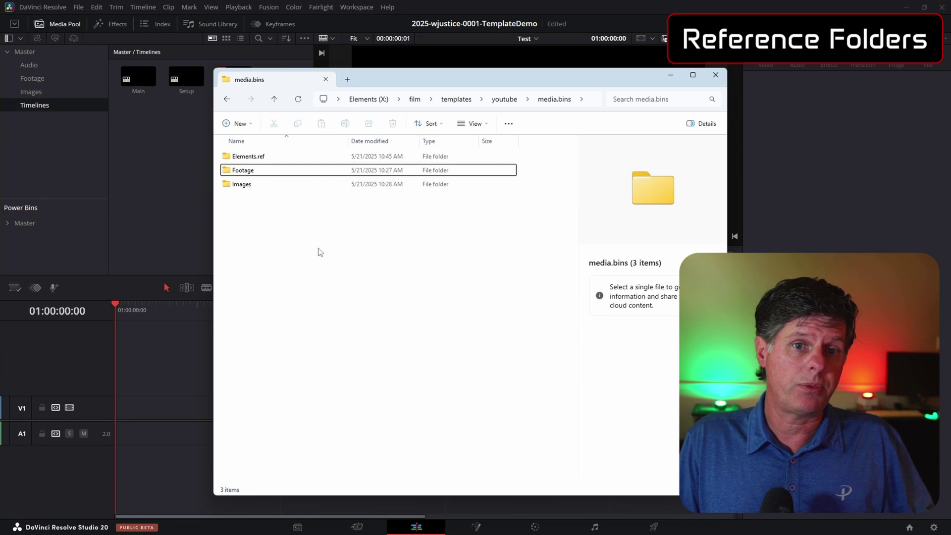
mouse_move(263, 159)
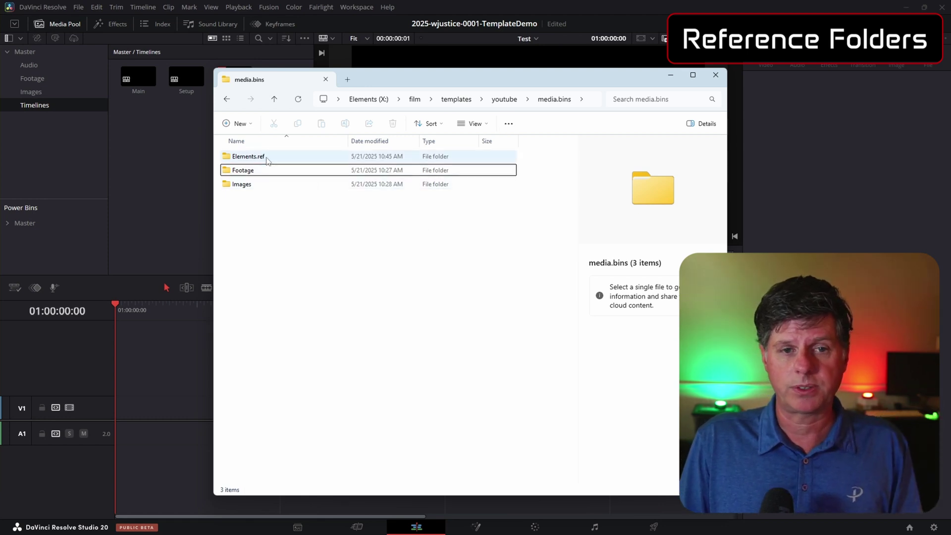
double_click(248, 157)
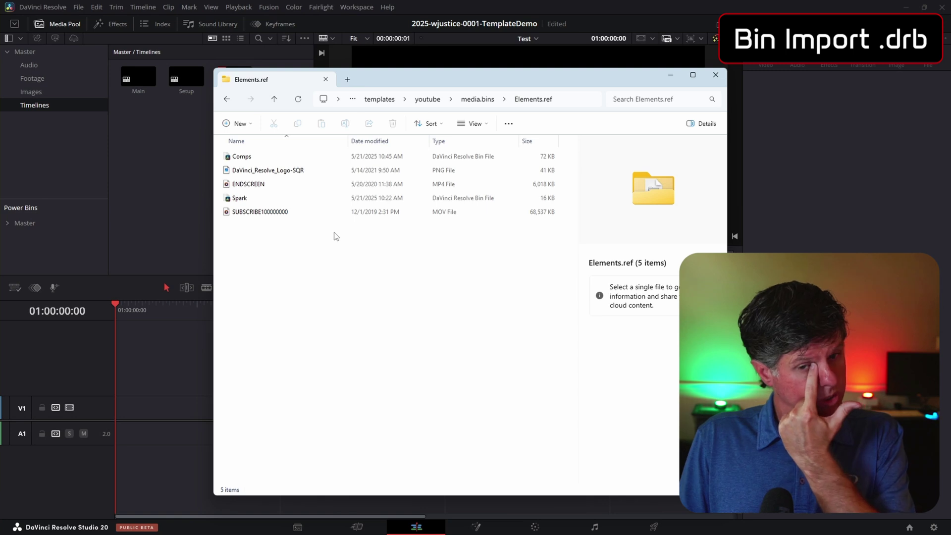
click(669, 78)
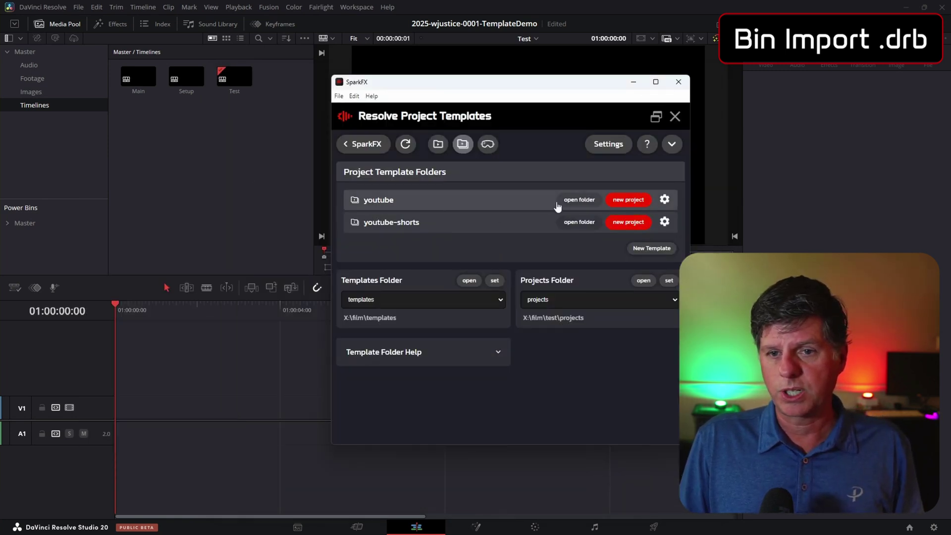
Step: Start a new project from the youtube template and set its Video Name to TemplateVideo
click(627, 200)
double_click(536, 271)
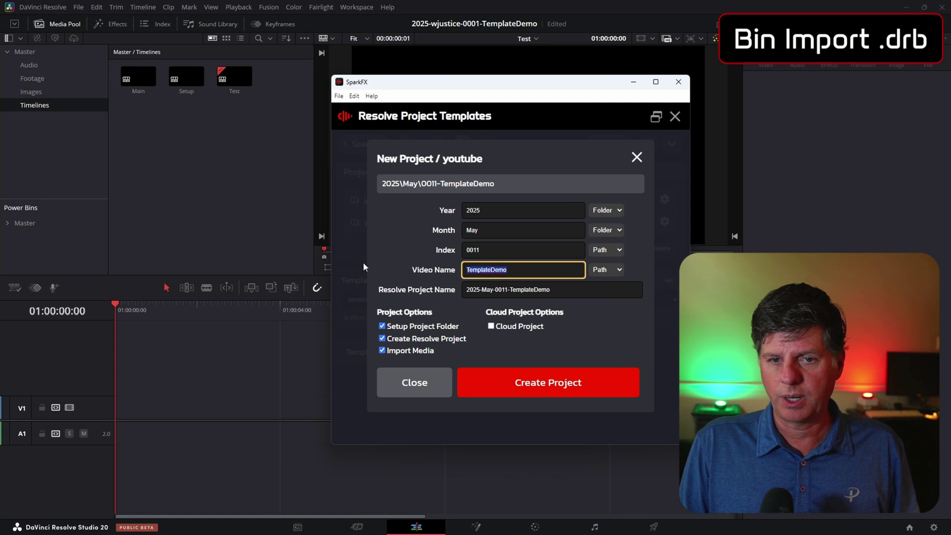
text(Tmep)
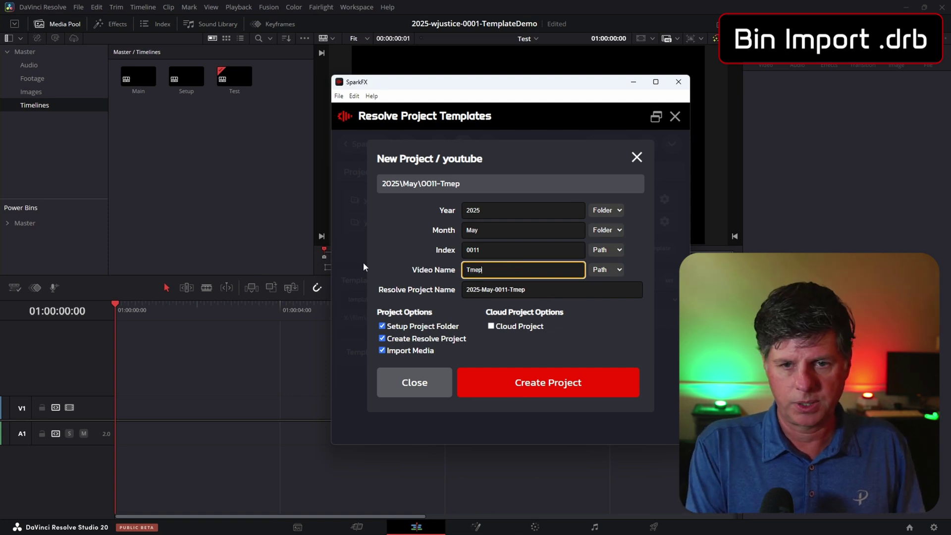
key(BackSpace)
key(BackSpace)
key(BackSpace)
text(emplateVideo)
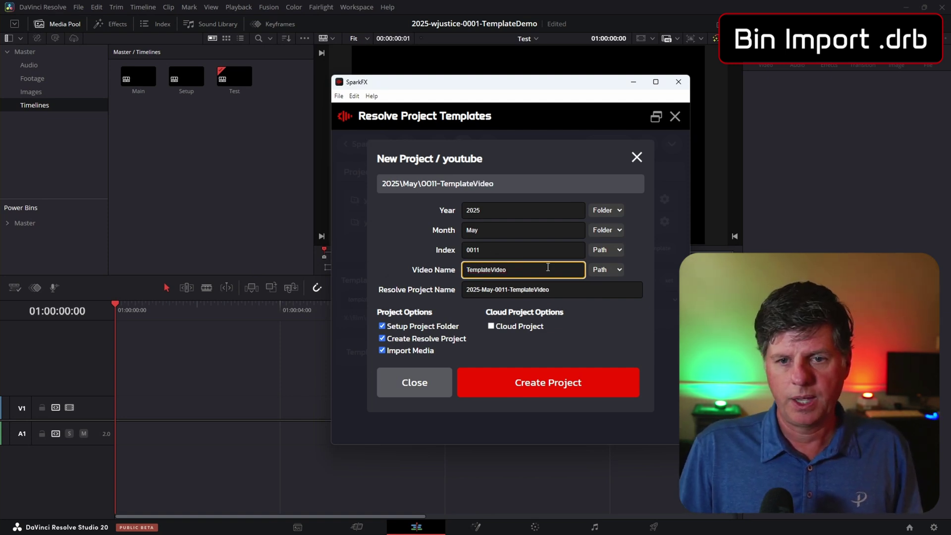
Step: Try the Cloud Project and Collab options, view the cloud media choices, and turn both options off again
click(492, 327)
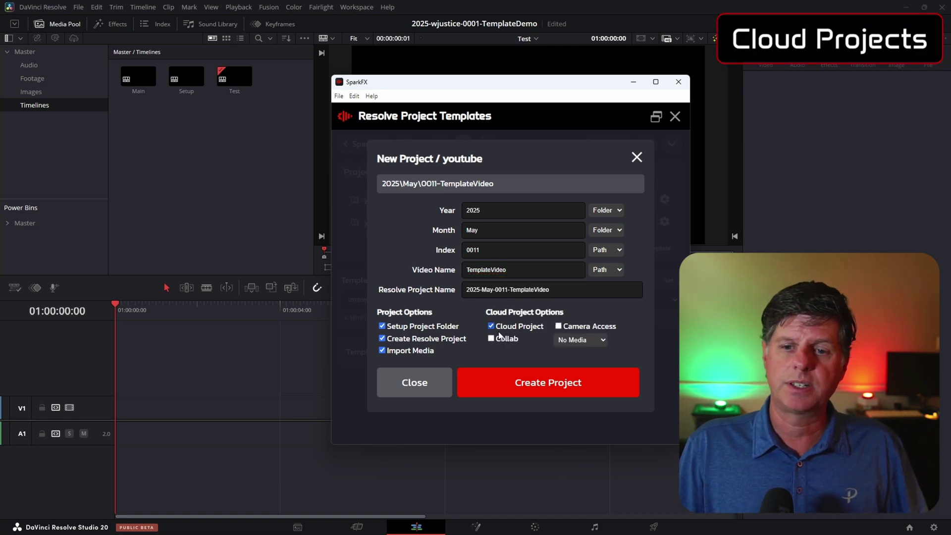
click(585, 340)
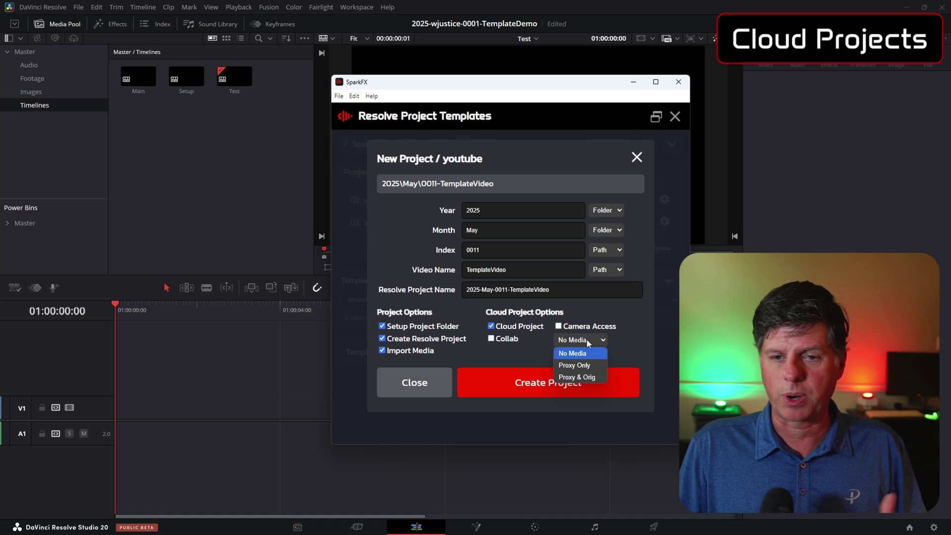
click(587, 339)
click(491, 338)
click(491, 326)
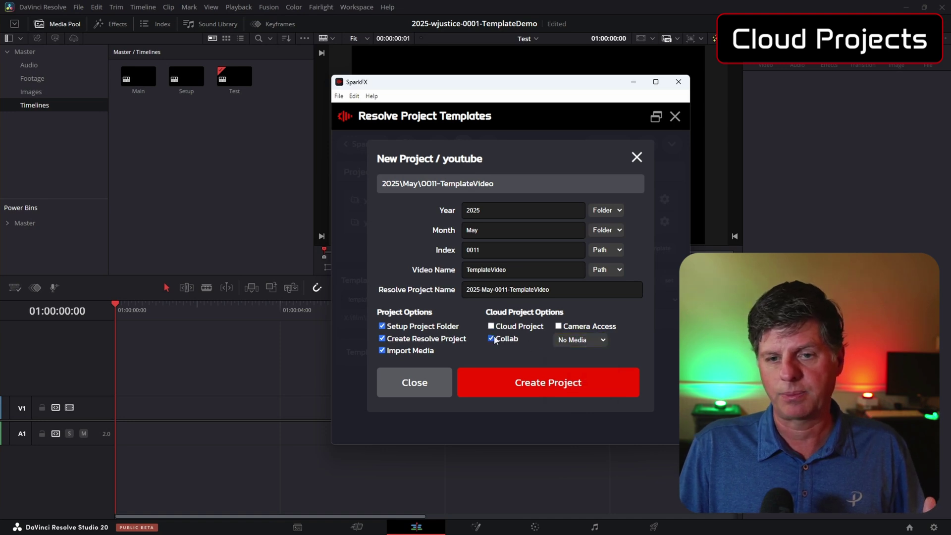
click(492, 339)
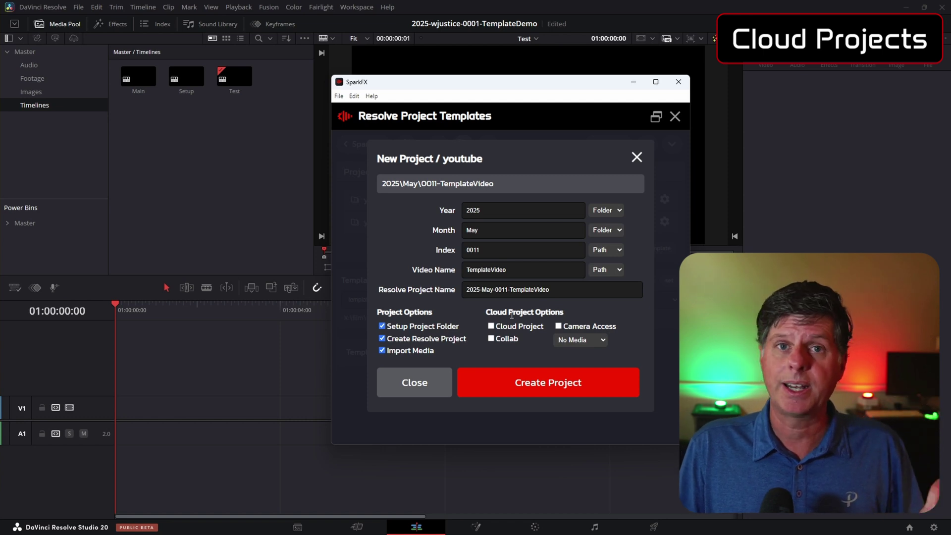
Step: Create the TemplateVideo project from the template, create its bins and import the media, and close the finished setup
click(516, 384)
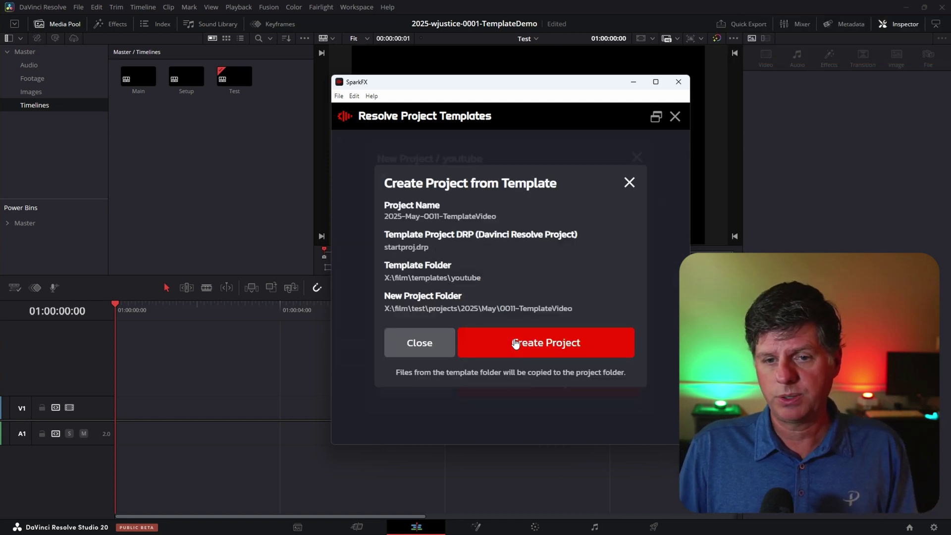
click(465, 342)
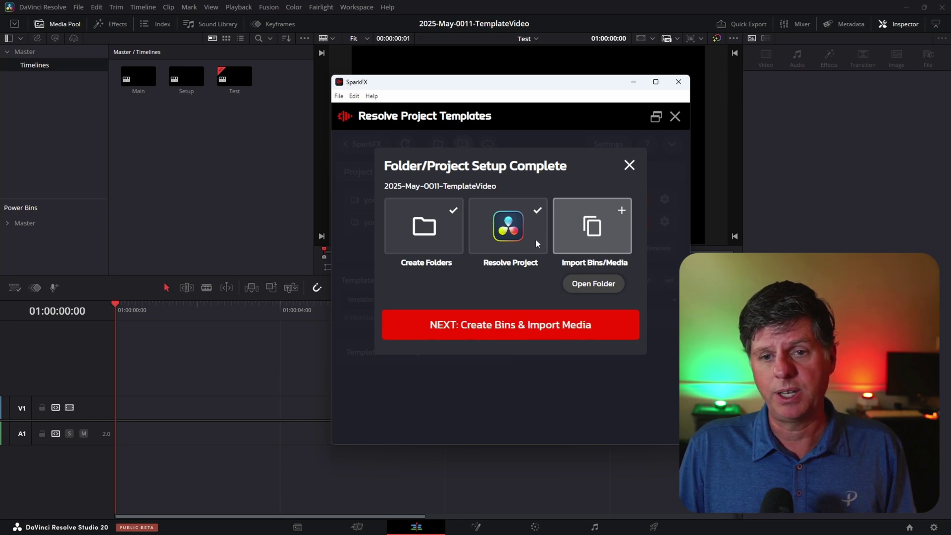
click(495, 326)
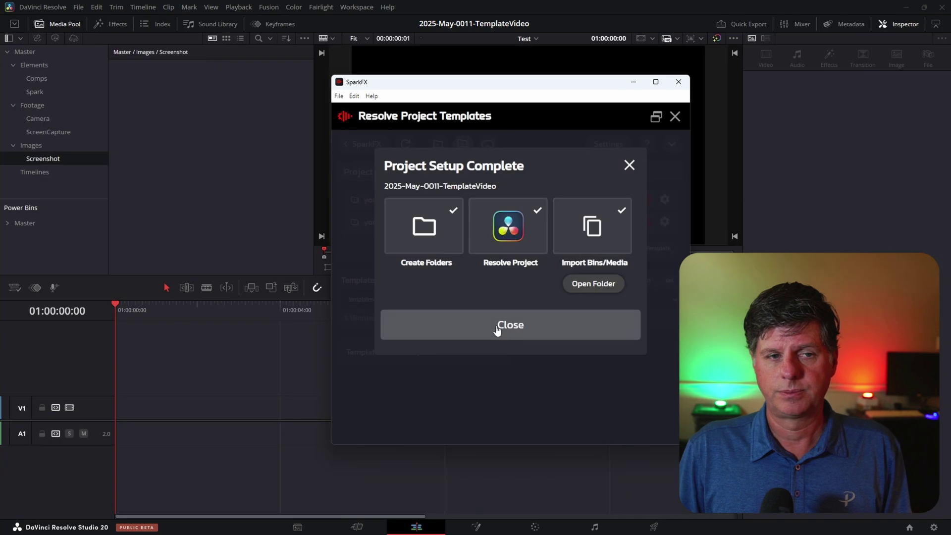
click(496, 330)
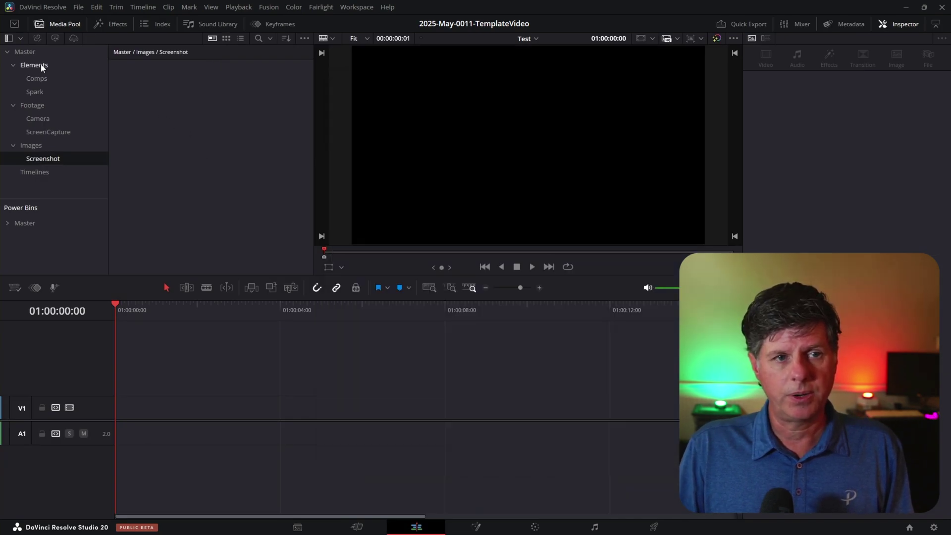
Step: Examine the imported Comps, Spark and Elements bins, including the ENDSCREEN and SUBSCRIBE clips
click(42, 67)
click(41, 79)
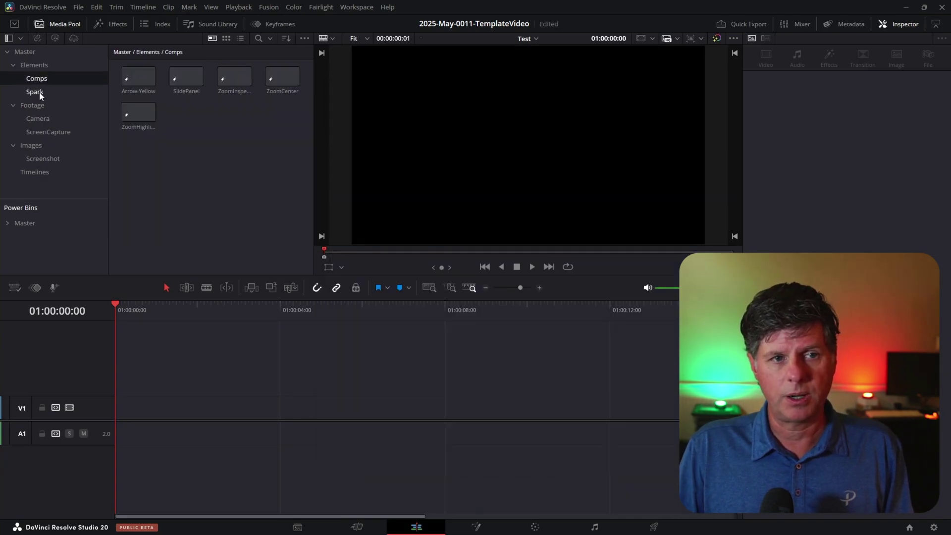
click(39, 91)
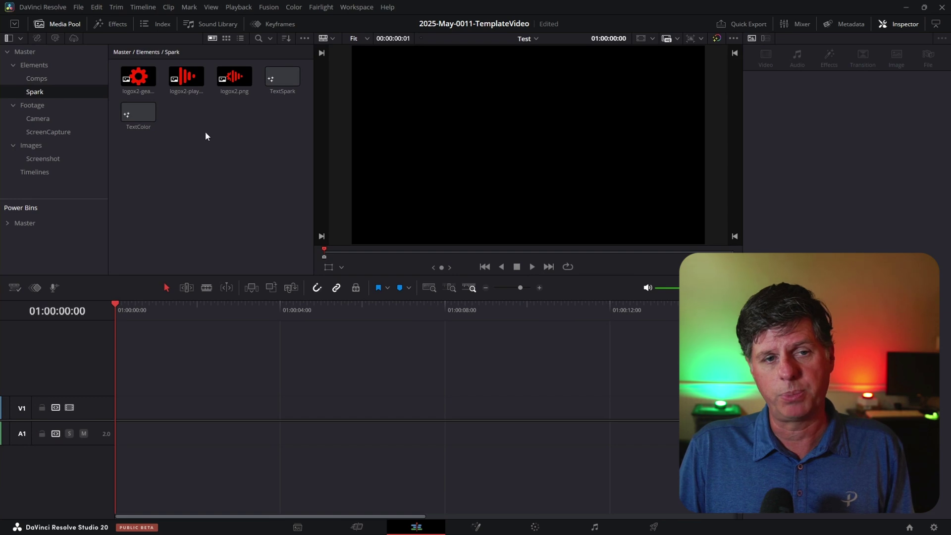
click(34, 65)
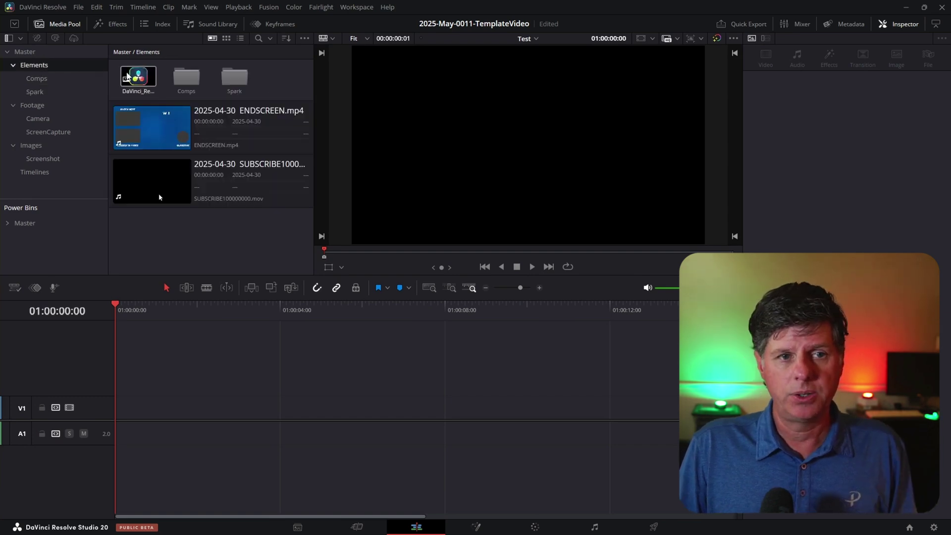
click(157, 130)
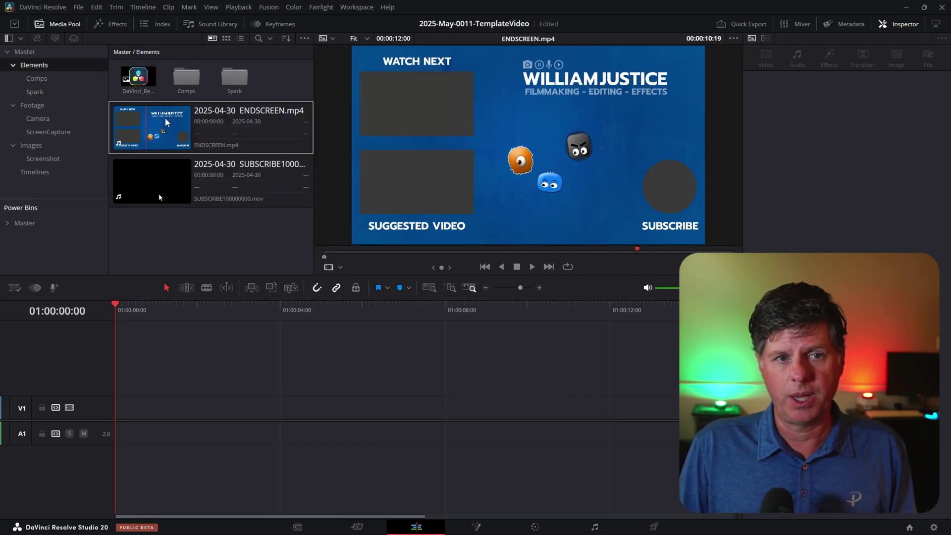
click(151, 190)
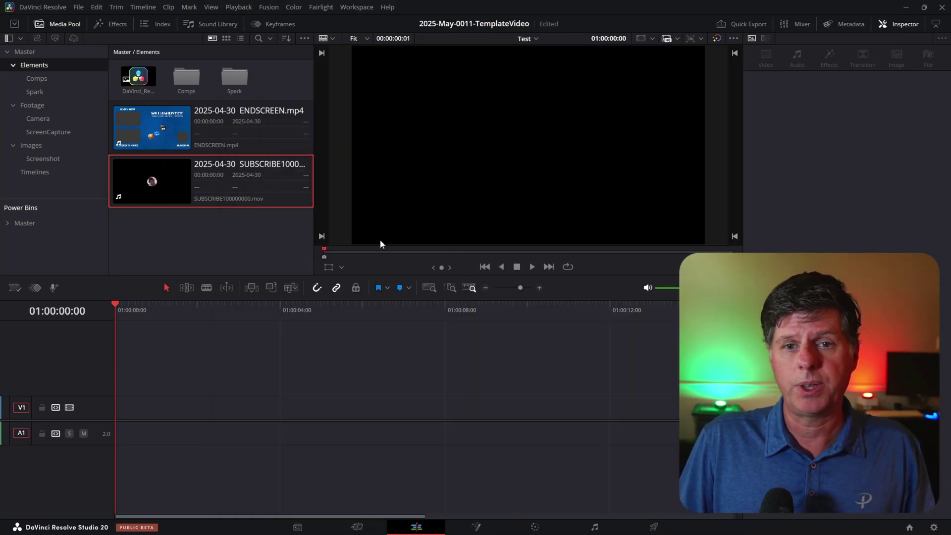
Step: Check the render file name and export location on the Deliver page
click(654, 527)
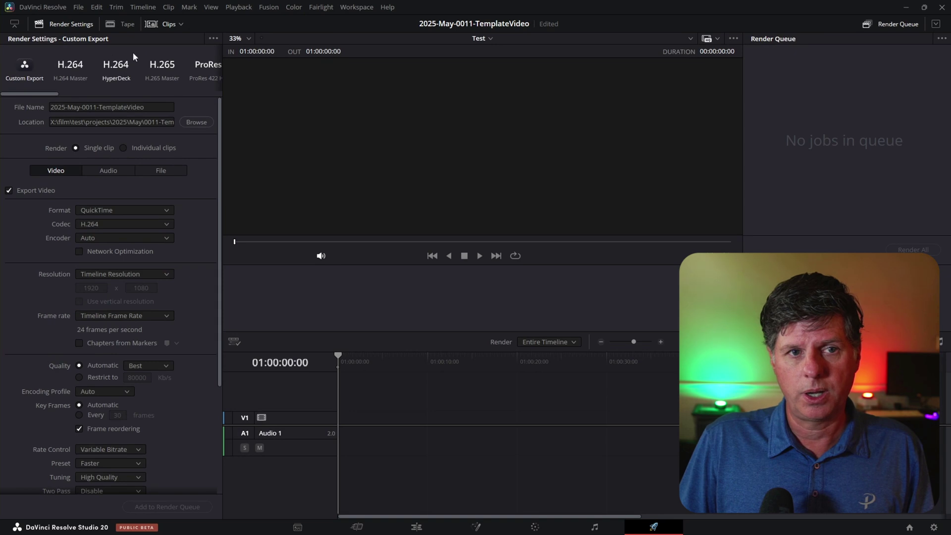
click(158, 105)
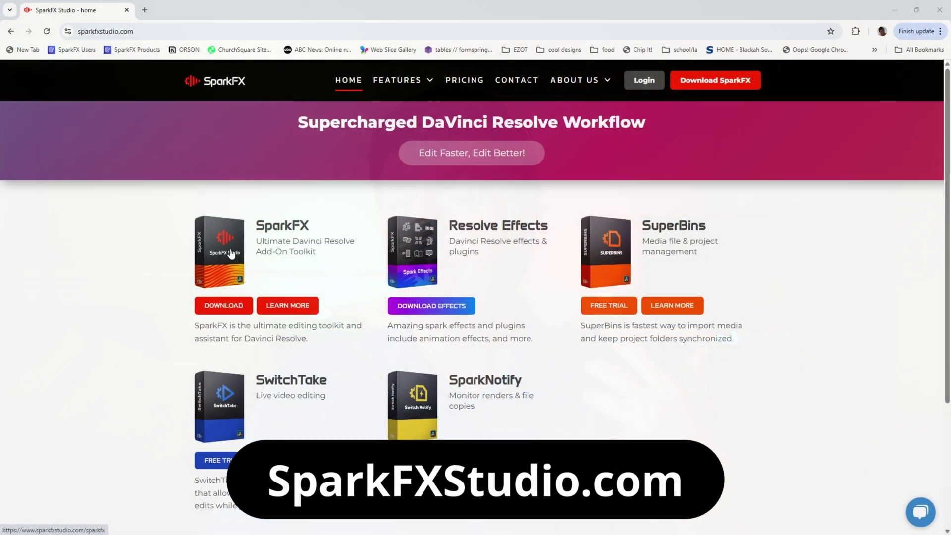
Step: Open the SparkFX product page on the SparkFX Studio website and look through its content
click(232, 254)
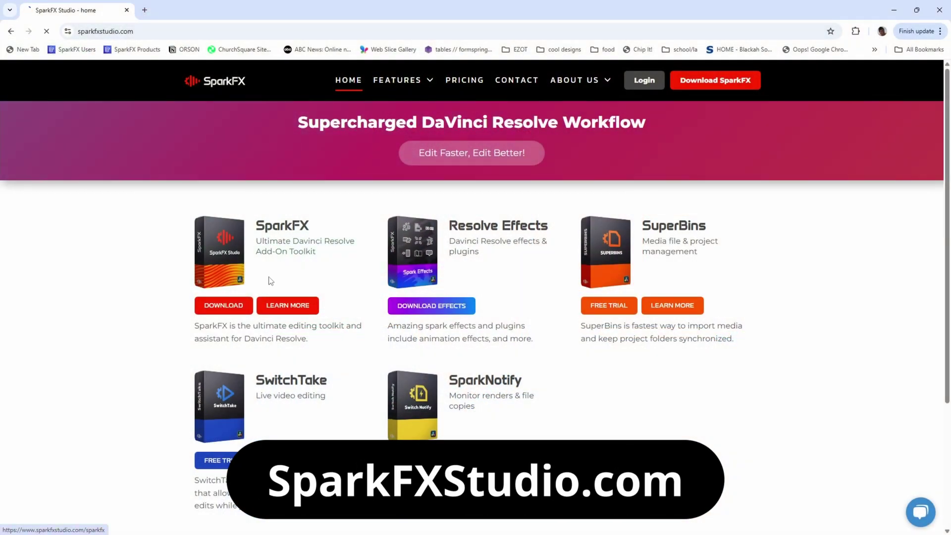
scroll(947, 101, down, 1)
drag(948, 100, 948, 393)
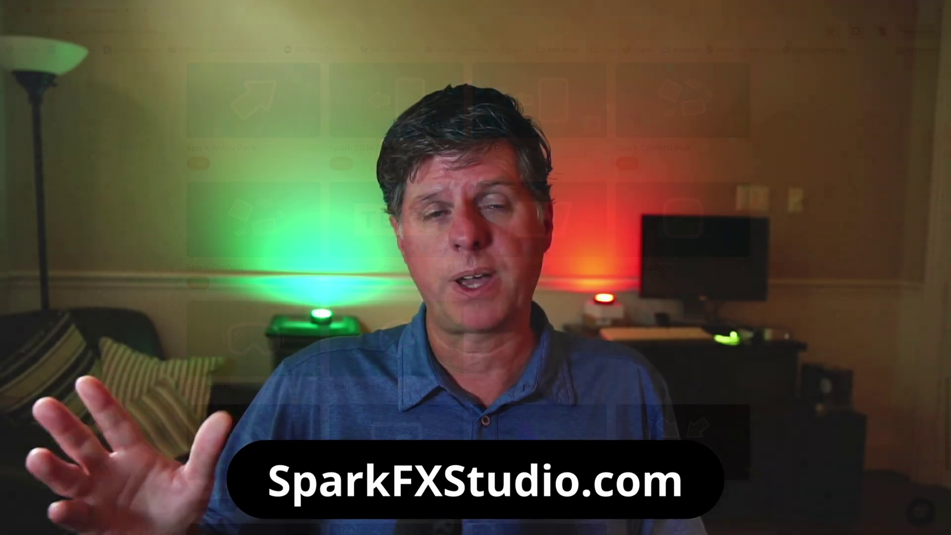